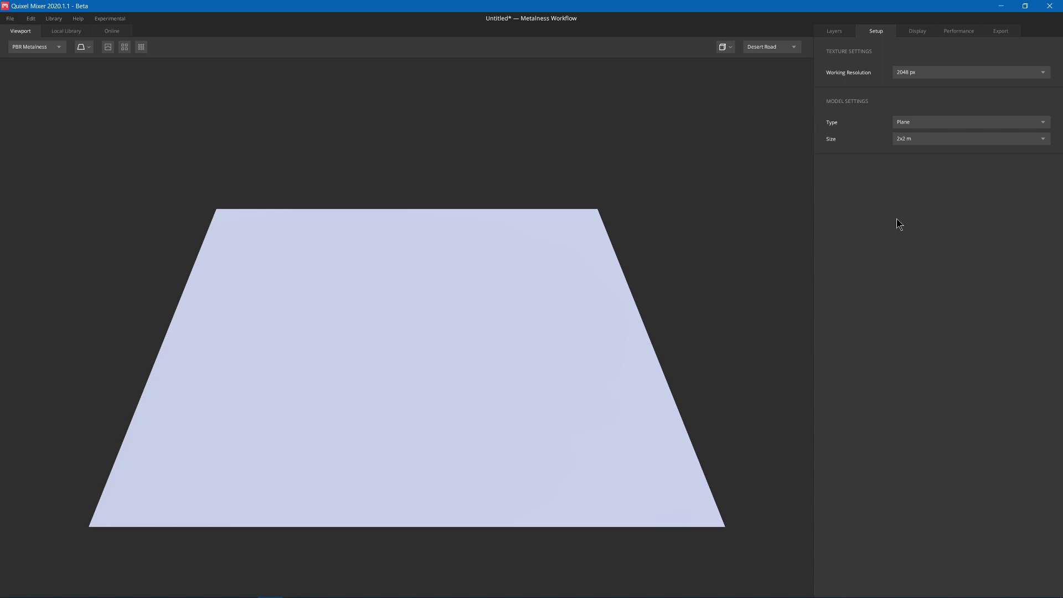
# - Show the model Type options under Model Settings in the Setup tab
pyautogui.click(936, 122)
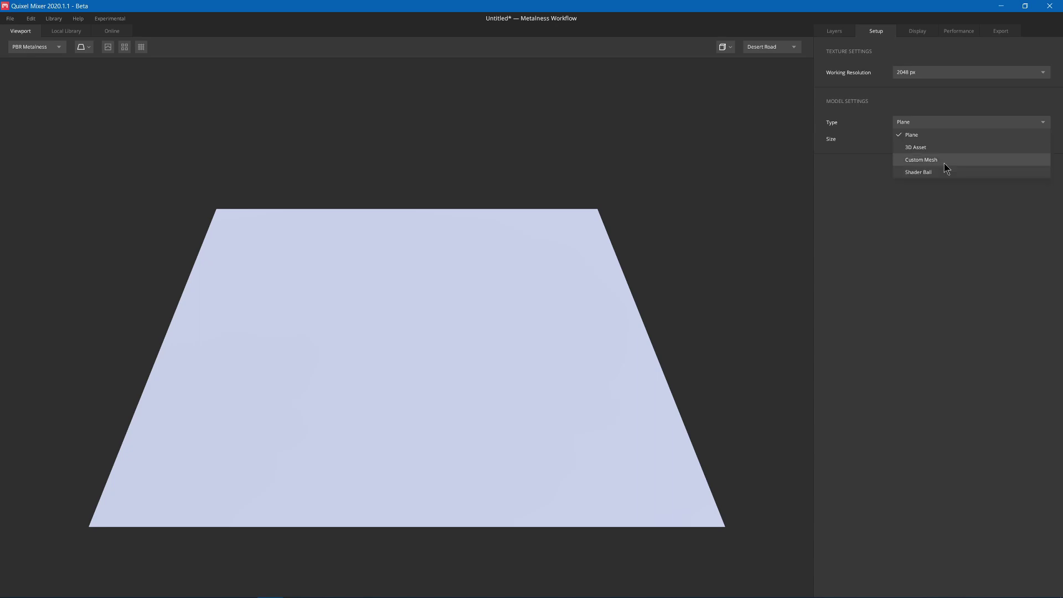
# - Load LukeLightsaber.obj as a Custom Mesh in place of the 2x2 m plane
pyautogui.click(941, 161)
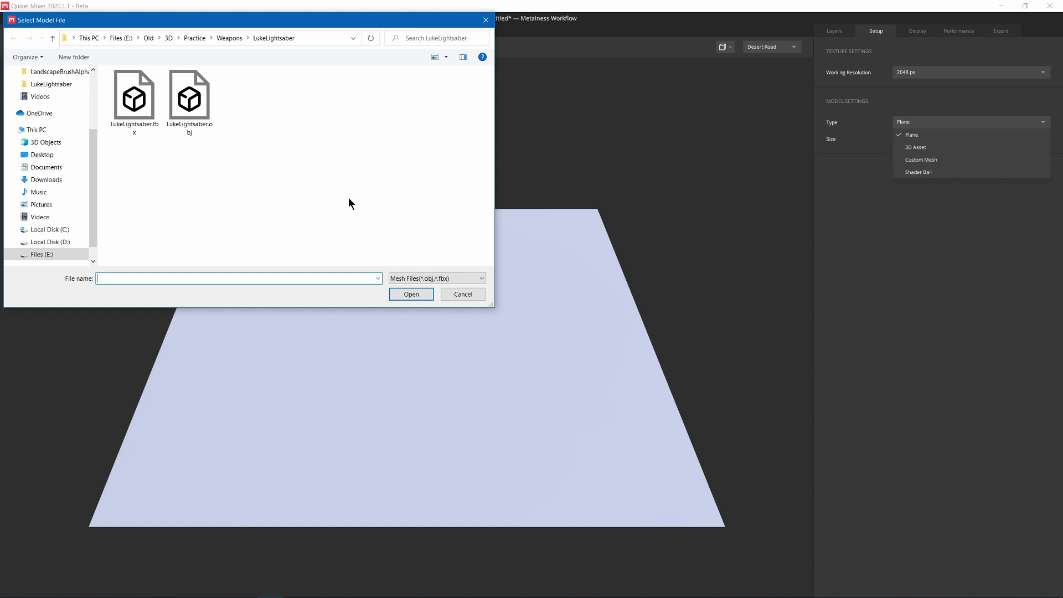
pyautogui.doubleClick(209, 95)
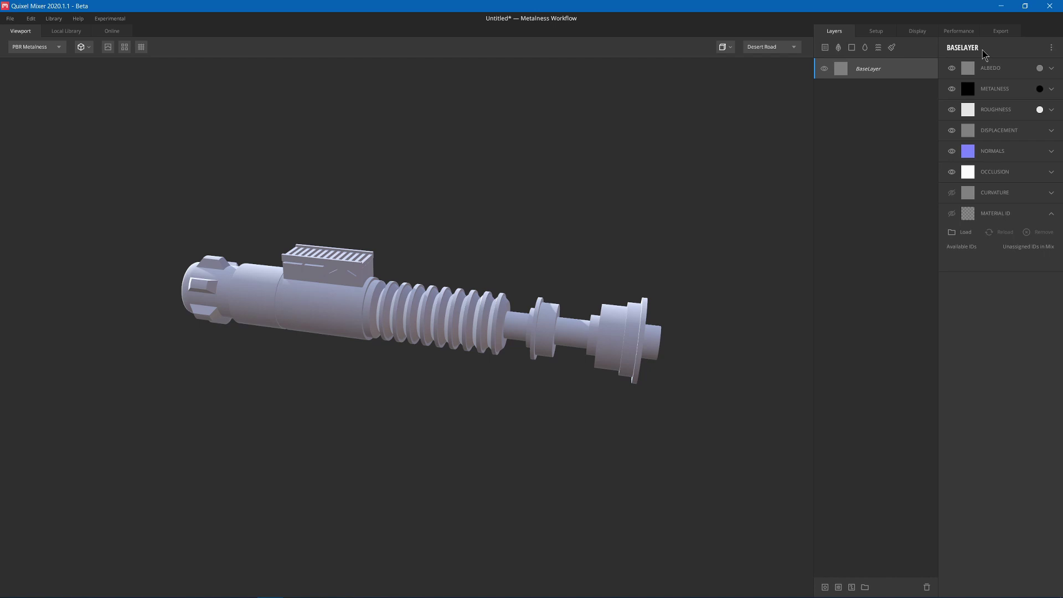
# - Load LukeLightsaberBevelNormals.png into Normals and LukeLightsaberAO.png into Occlusion
pyautogui.click(1053, 152)
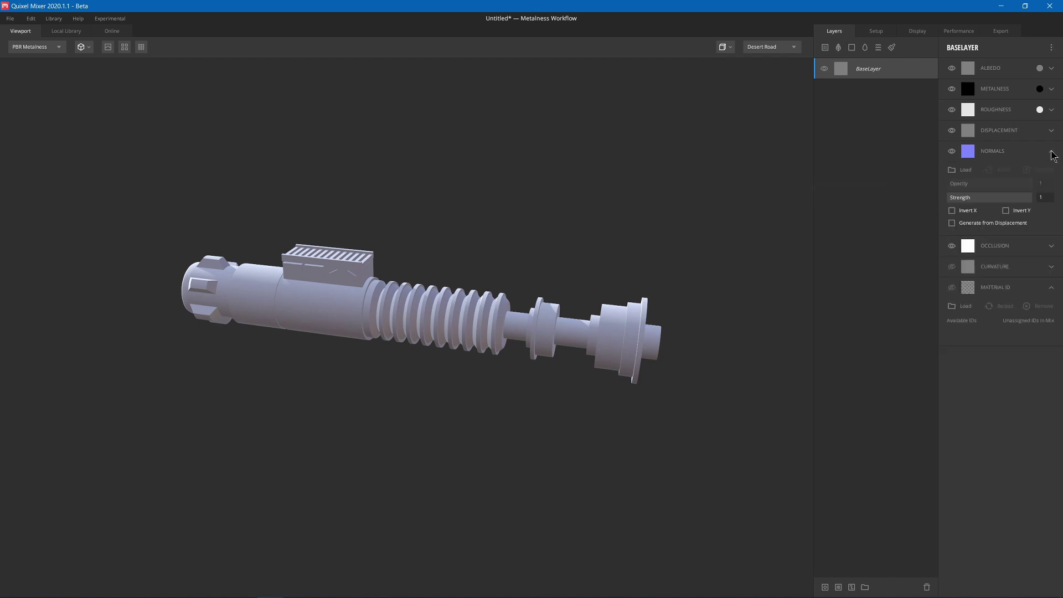
pyautogui.click(955, 169)
pyautogui.doubleClick(181, 135)
pyautogui.scroll(5, 449, 303)
pyautogui.scroll(3, 416, 240)
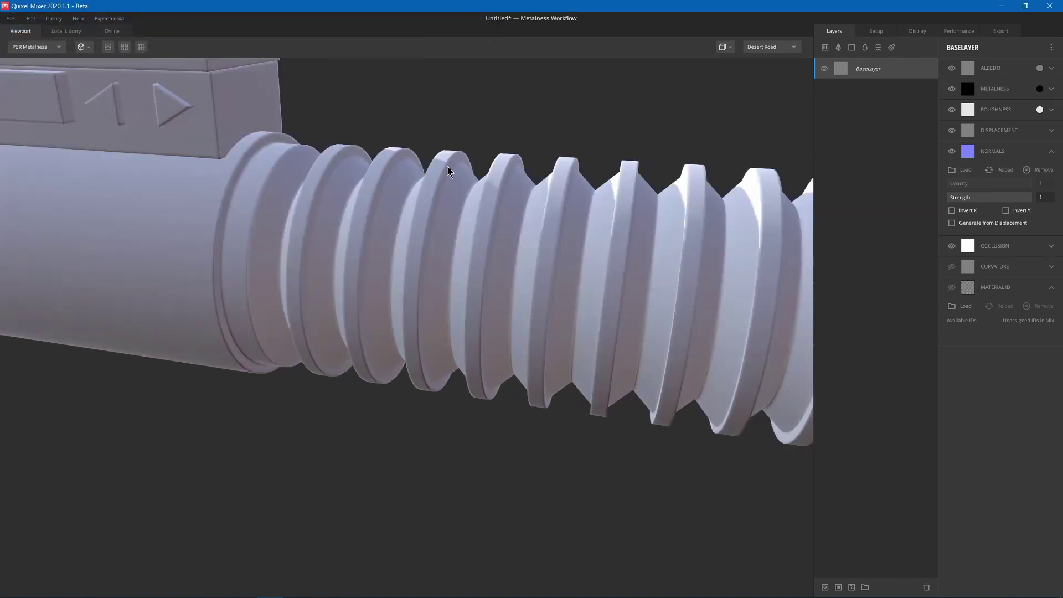
pyautogui.click(1051, 150)
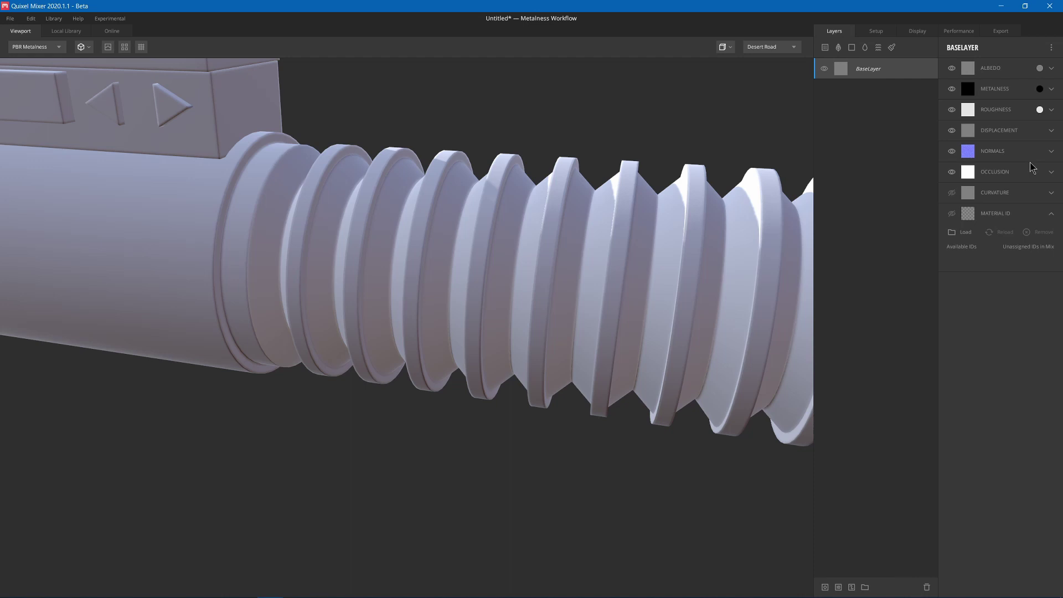
pyautogui.click(1052, 172)
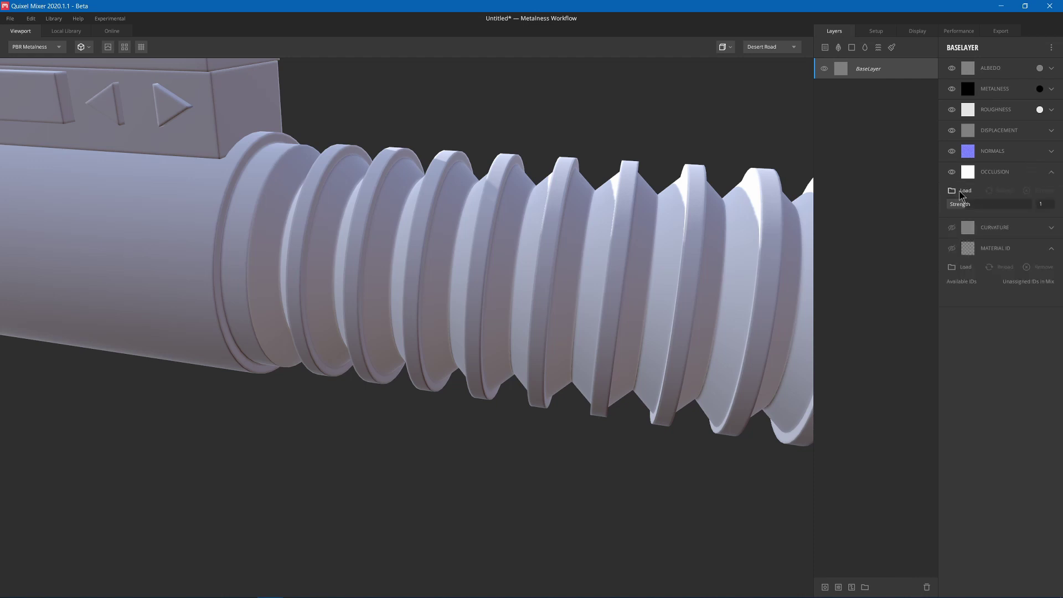
pyautogui.doubleClick(134, 103)
pyautogui.click(1051, 172)
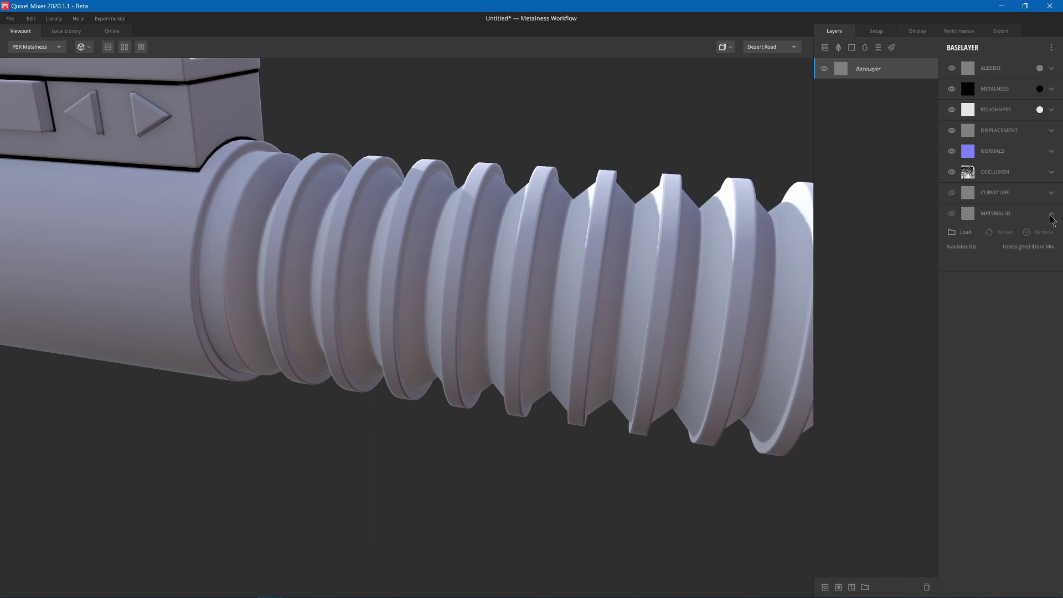
# - Load LukeLightsaberColorId.png into the base layer's Material ID channel
pyautogui.click(1052, 214)
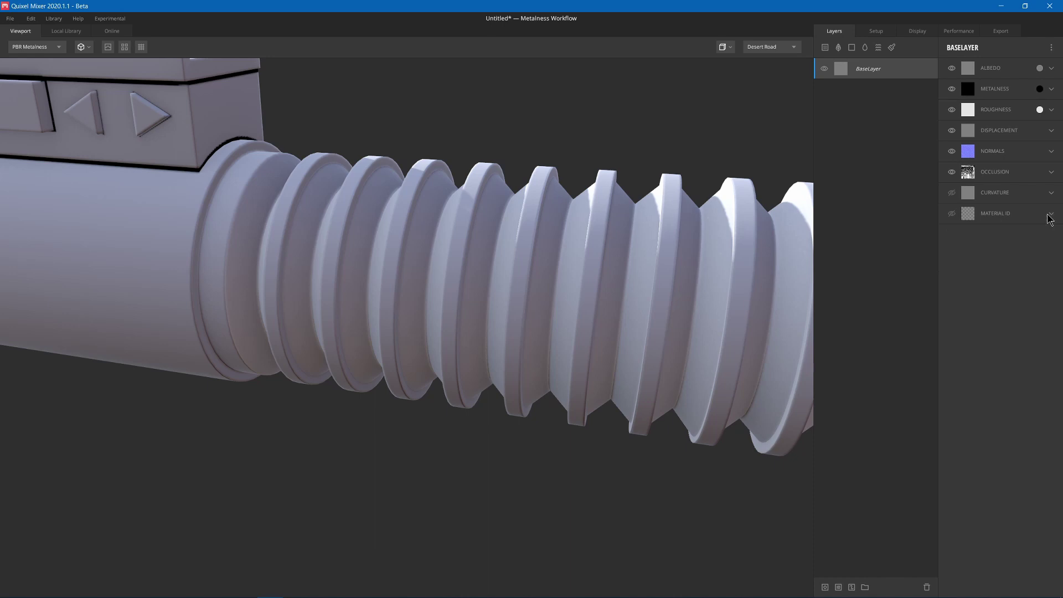
pyautogui.click(1051, 214)
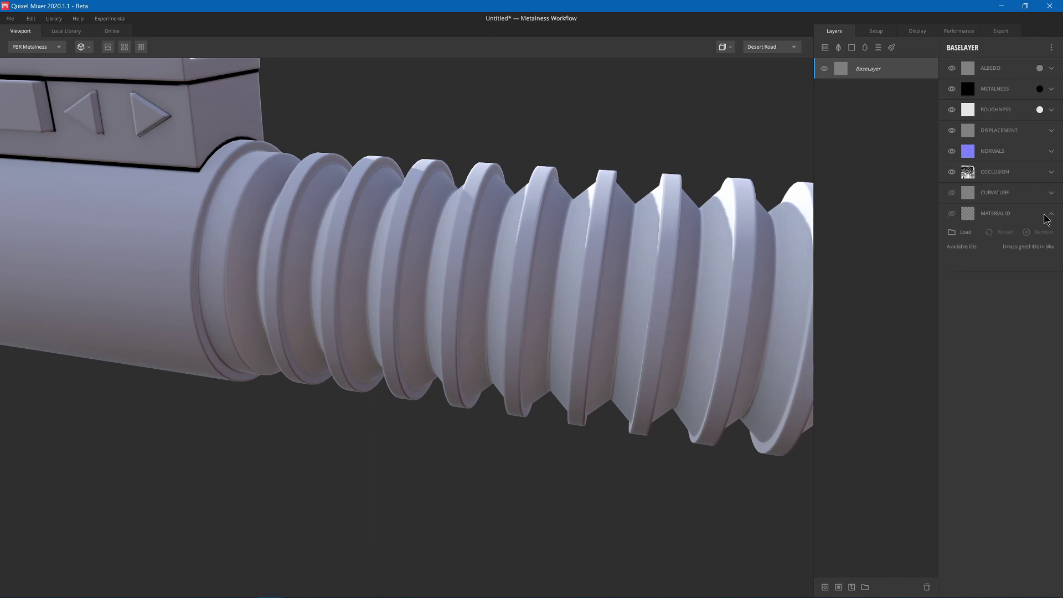
pyautogui.click(954, 232)
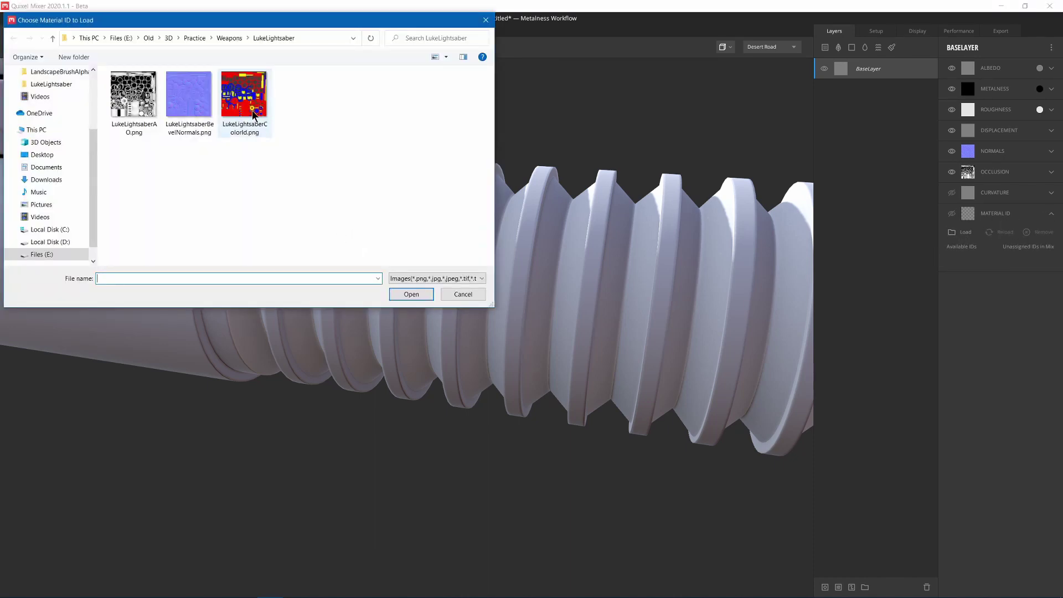
pyautogui.click(253, 111)
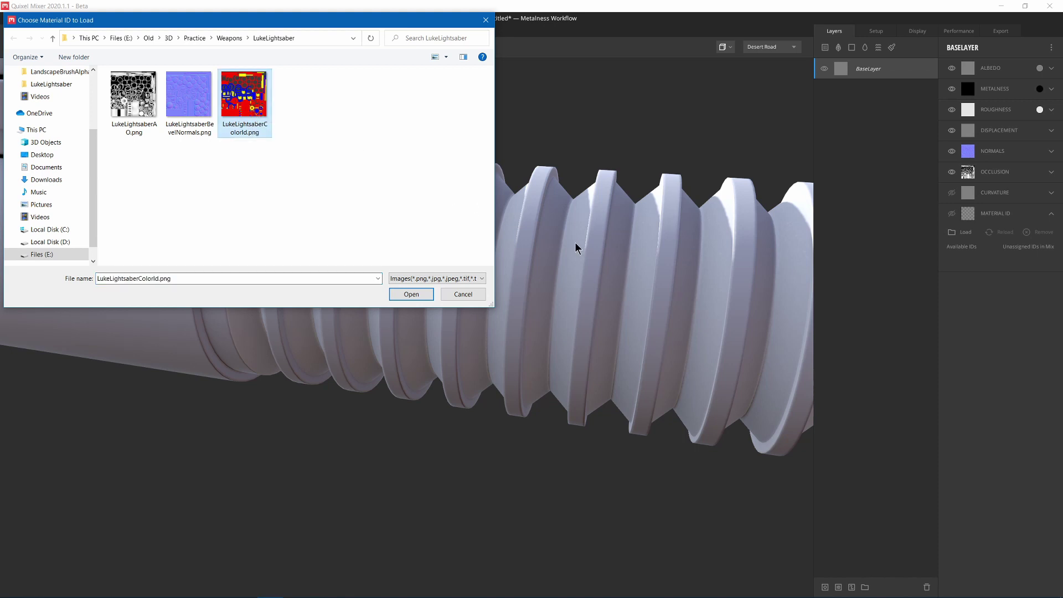
pyautogui.click(411, 294)
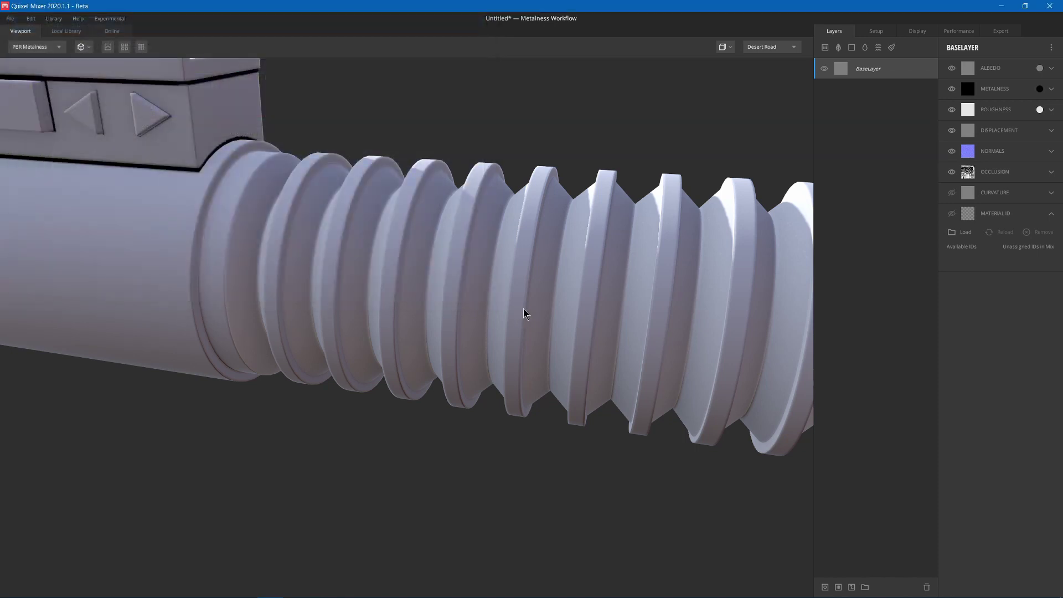
pyautogui.moveTo(589, 268); pyautogui.dragTo(573, 290)
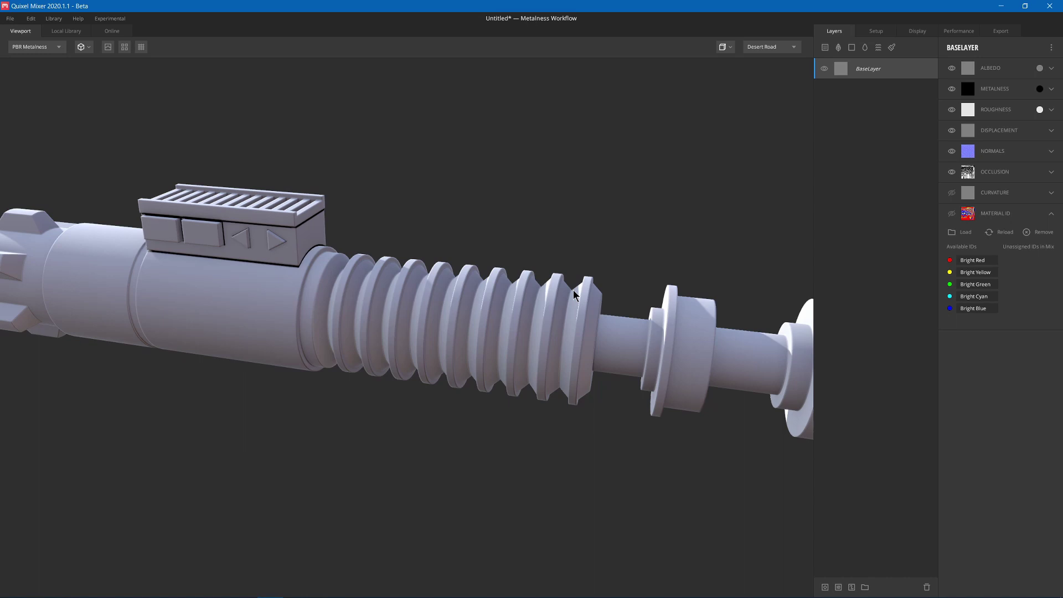
pyautogui.click(47, 48)
pyautogui.click(33, 146)
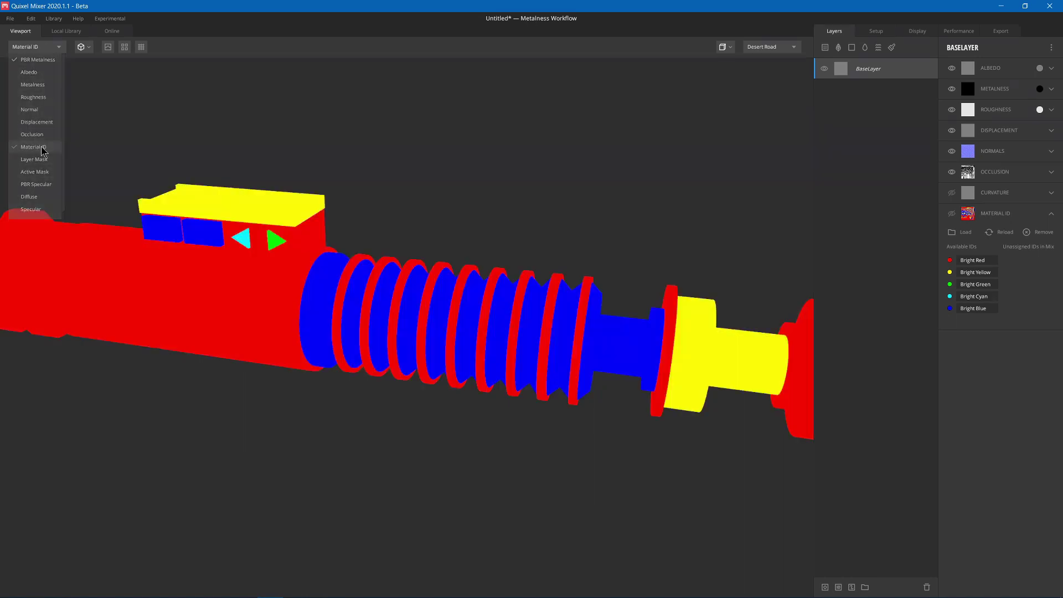
pyautogui.press('2')
pyautogui.moveTo(374, 258); pyautogui.dragTo(466, 284)
pyautogui.press('9')
pyautogui.press('1')
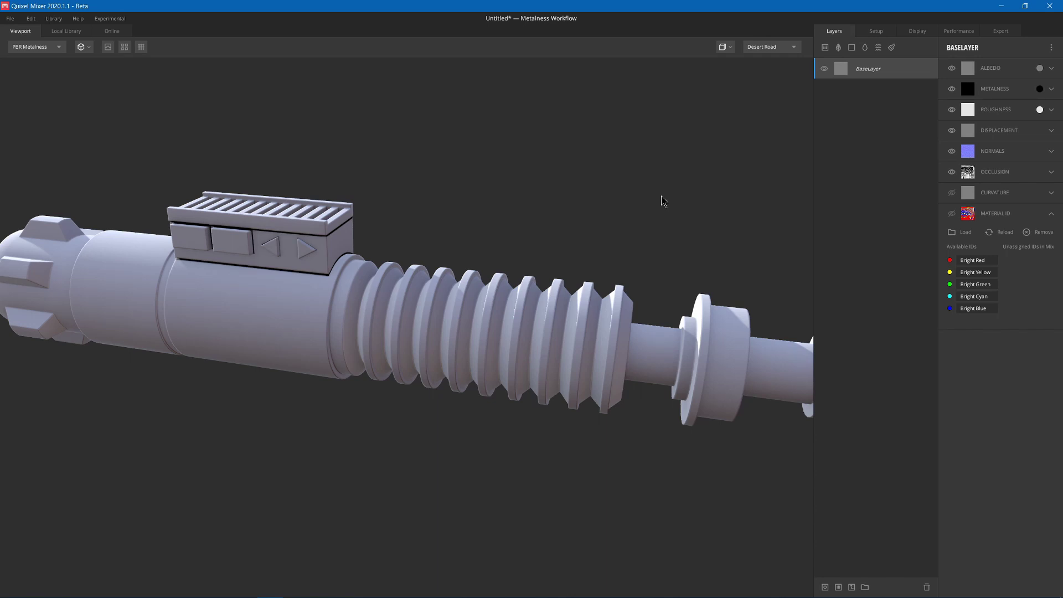
# - Set the BaseLayer albedo to light grey, metalness to white and roughness toward 414141
pyautogui.click(1041, 69)
pyautogui.moveTo(485, 304); pyautogui.dragTo(416, 280)
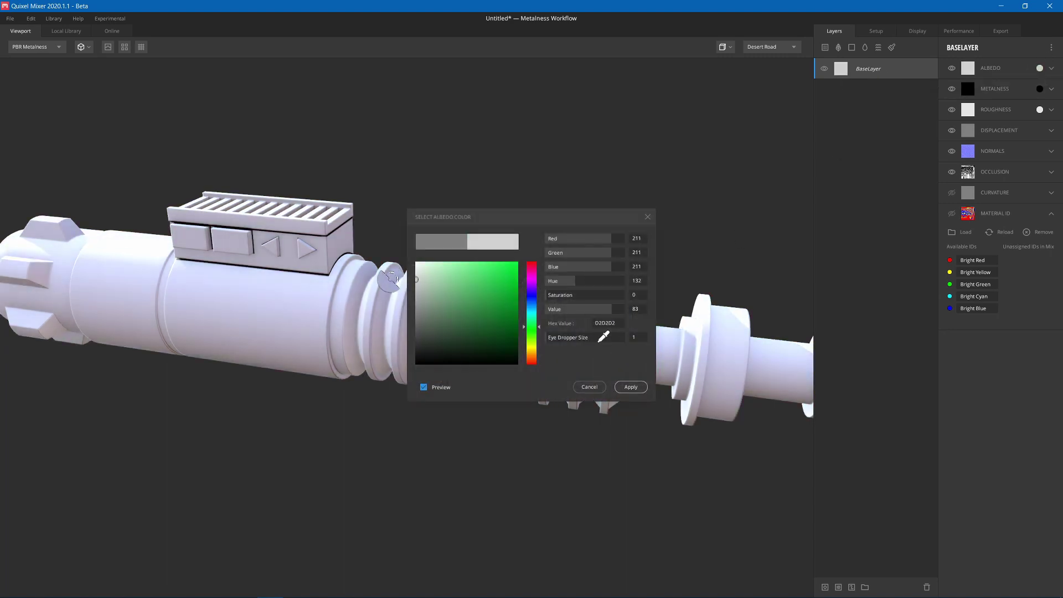
pyautogui.click(631, 388)
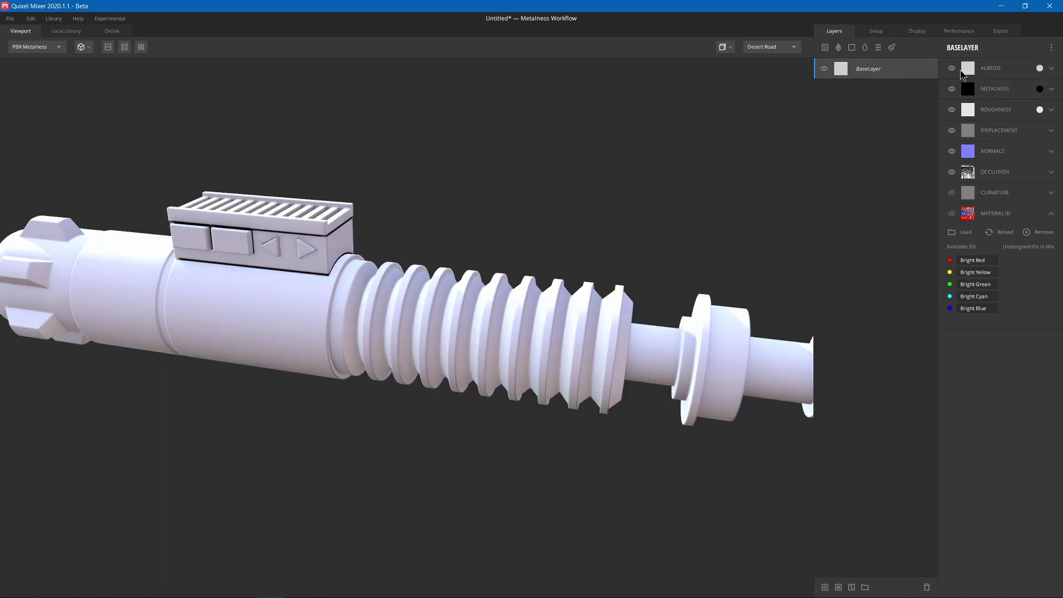
pyautogui.click(1040, 89)
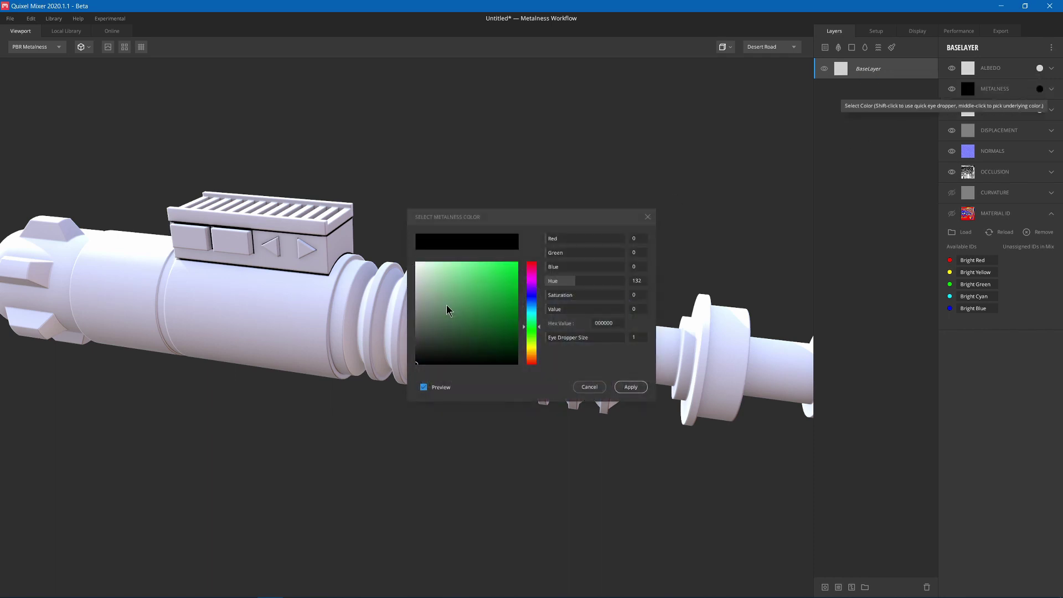
pyautogui.moveTo(451, 311); pyautogui.dragTo(378, 244)
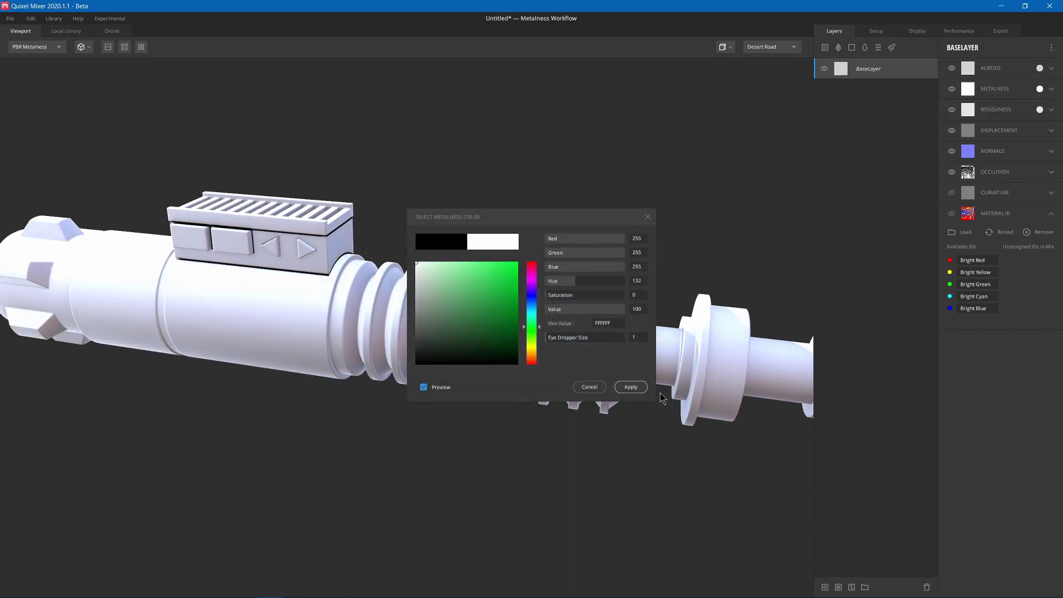
pyautogui.click(736, 330)
pyautogui.click(1040, 109)
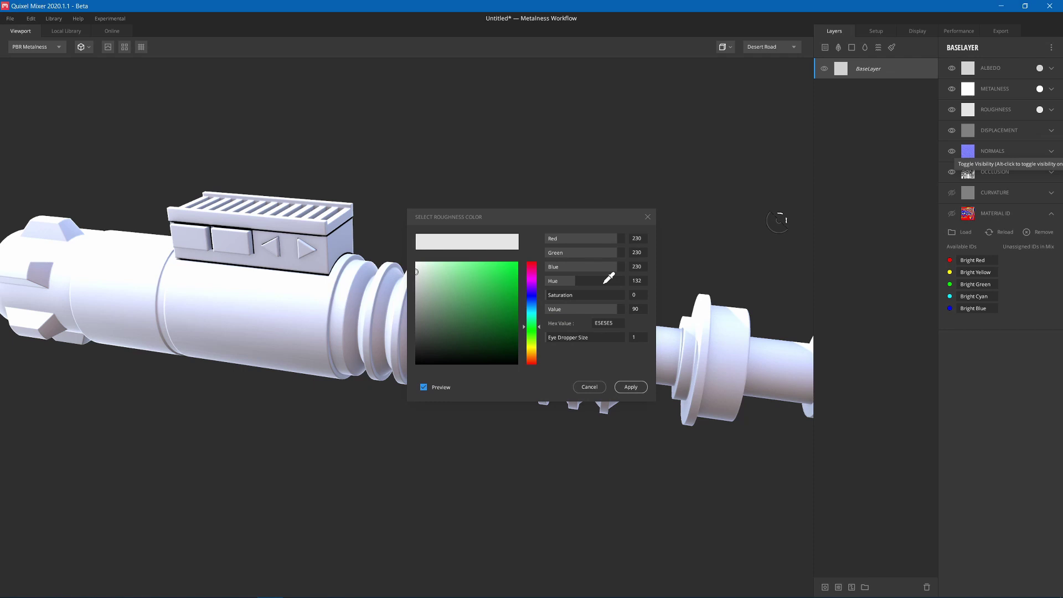
pyautogui.moveTo(441, 309); pyautogui.dragTo(399, 339)
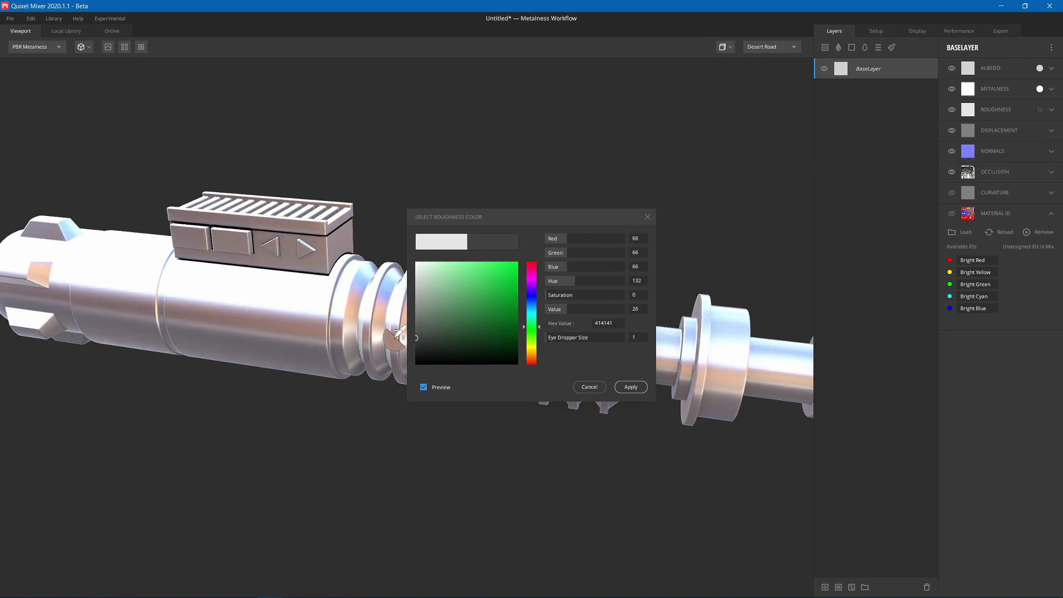
# - Apply the 414141 roughness, then add a Solid layer with a gold albedo
pyautogui.click(631, 387)
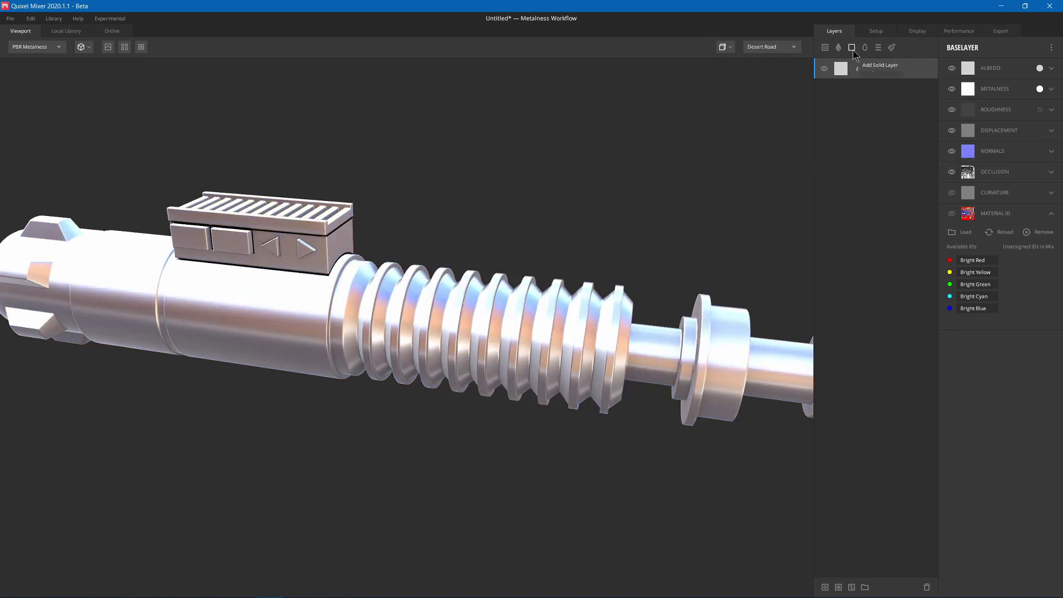
pyautogui.click(853, 49)
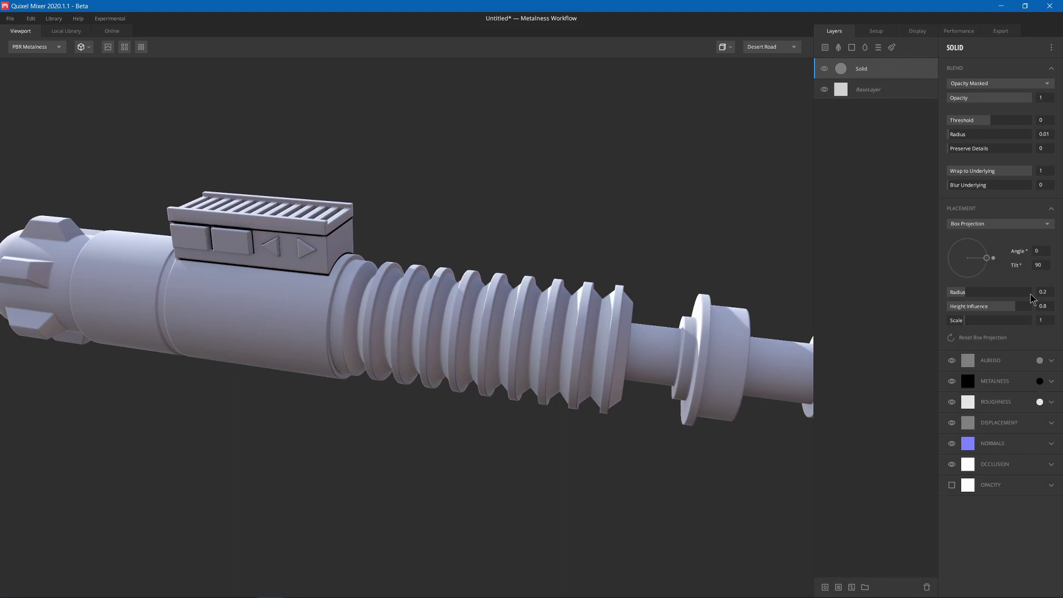
pyautogui.click(1040, 361)
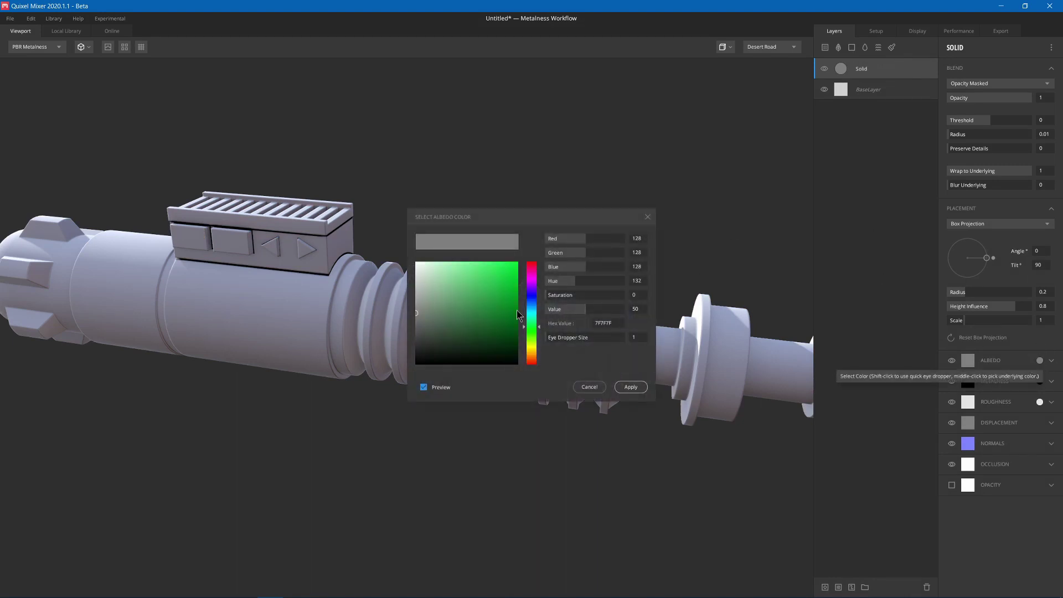
pyautogui.moveTo(532, 331); pyautogui.dragTo(532, 351)
pyautogui.moveTo(484, 325); pyautogui.dragTo(490, 288)
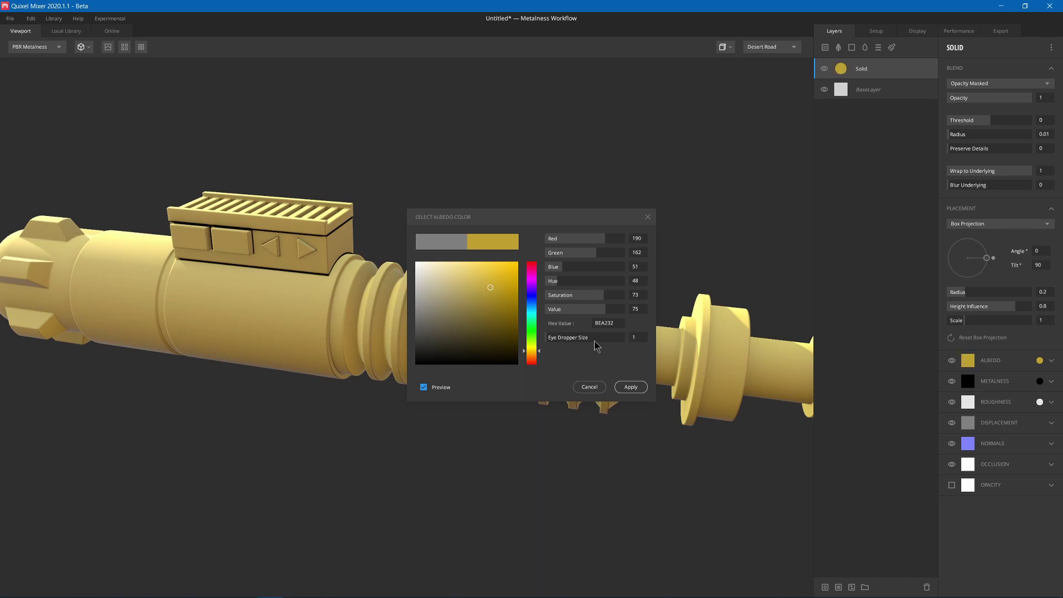
pyautogui.click(631, 387)
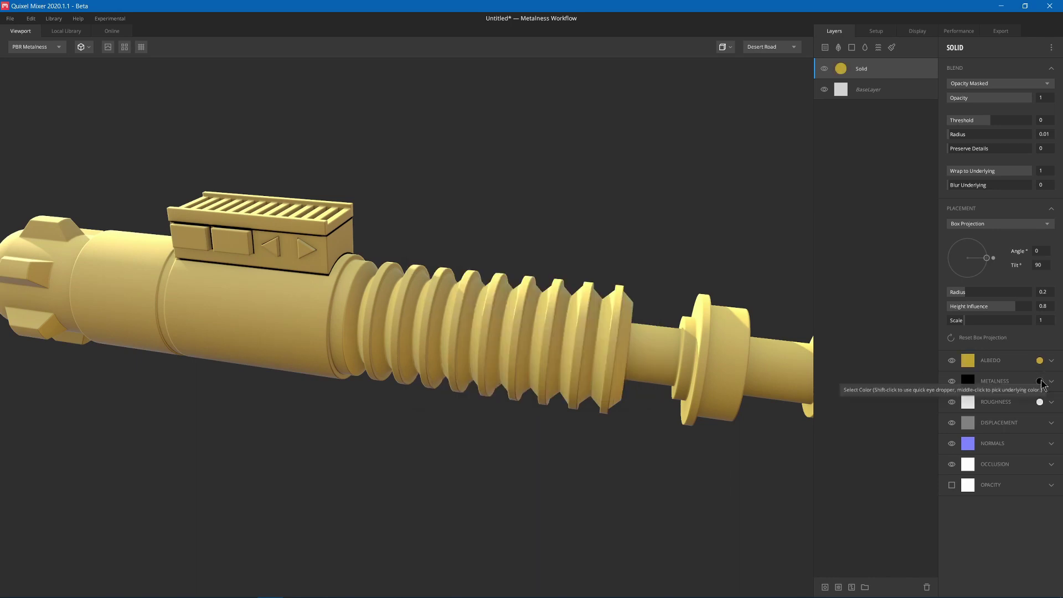
# - Give the gold Solid layer full white metalness and a glossier 383838 roughness
pyautogui.click(1040, 381)
pyautogui.moveTo(502, 332); pyautogui.dragTo(339, 158)
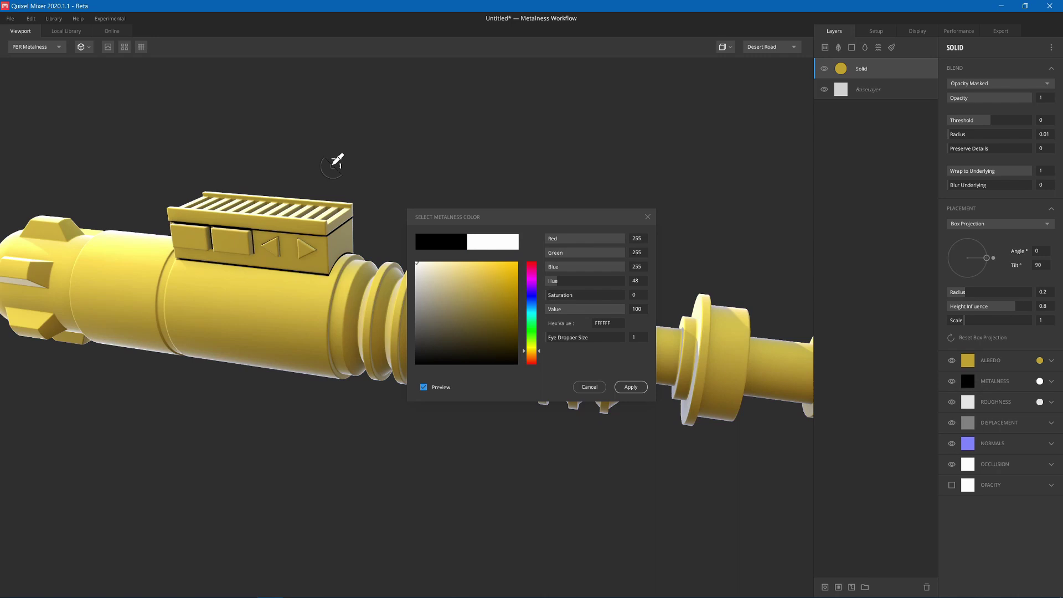
pyautogui.click(631, 387)
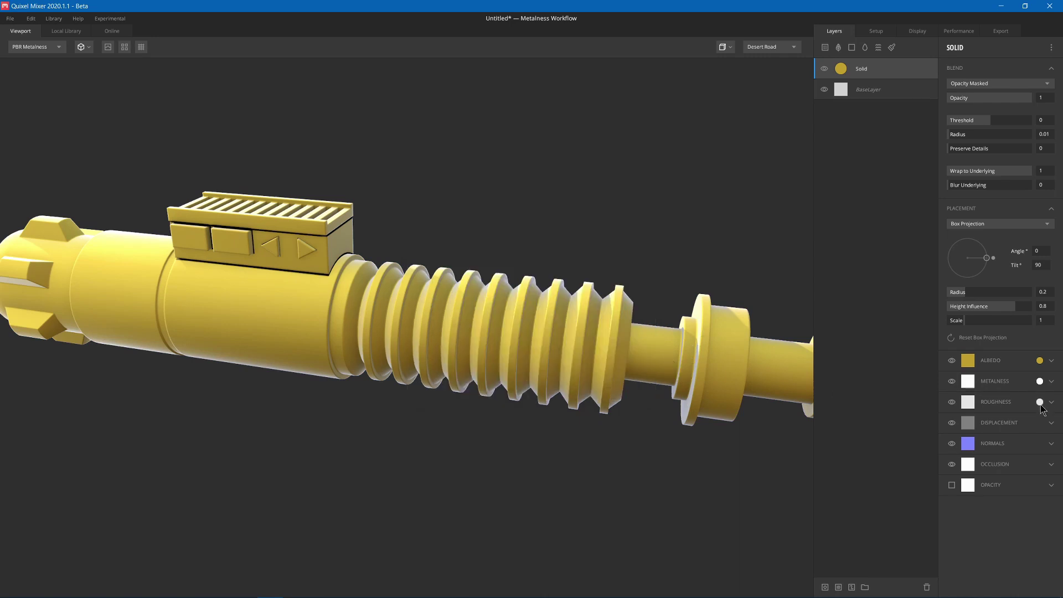
pyautogui.click(1040, 402)
pyautogui.moveTo(435, 298)
pyautogui.mouseDown()
pyautogui.moveTo(403, 321)
pyautogui.moveTo(383, 364)
pyautogui.mouseUp()
pyautogui.click(631, 387)
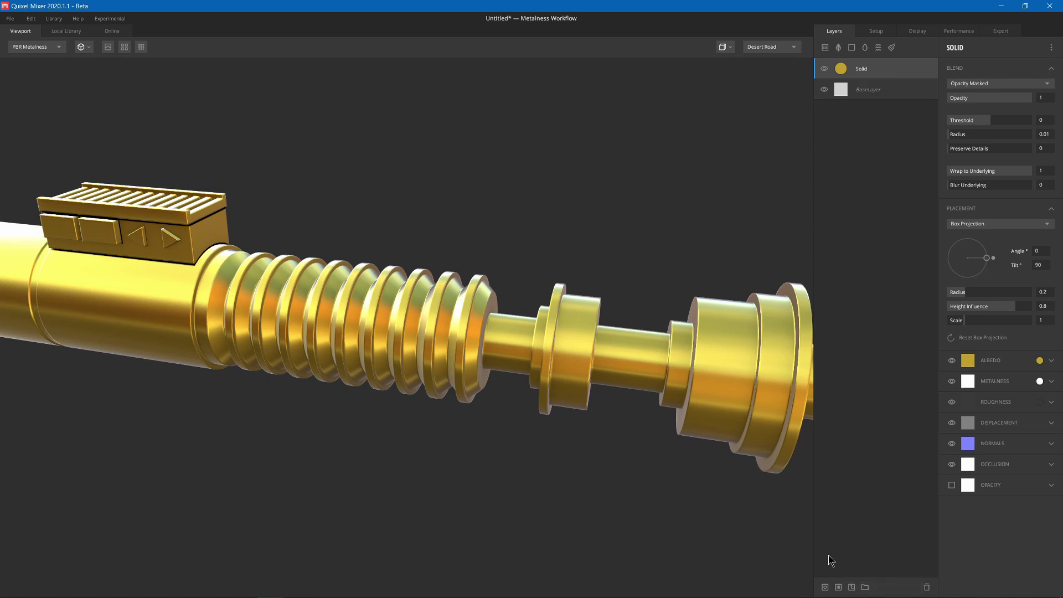
# - Add a Material ID mask to the gold Solid layer and tick Bright Yellow
pyautogui.click(839, 588)
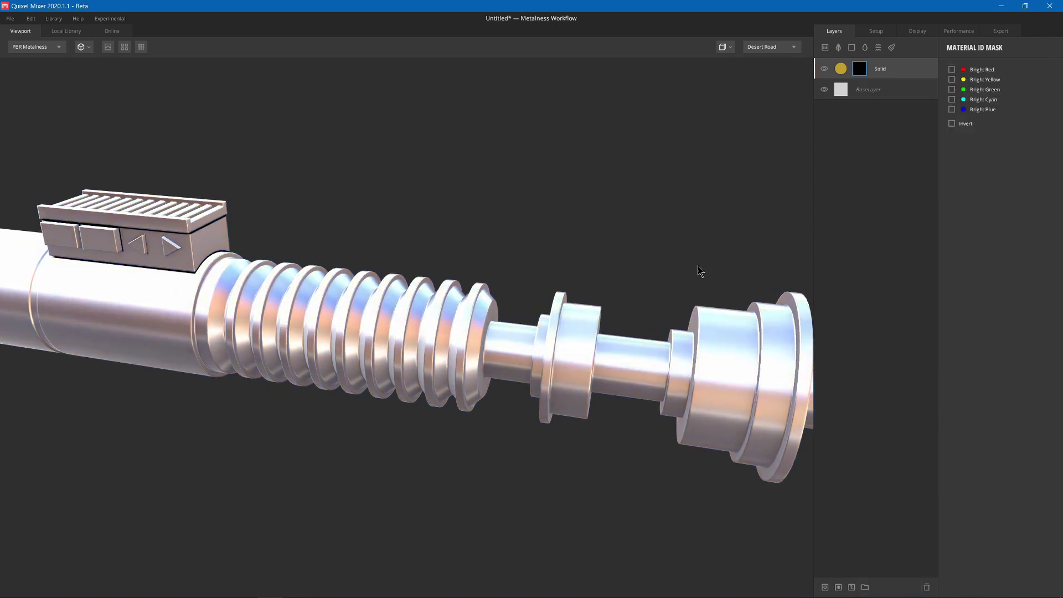
pyautogui.moveTo(637, 334); pyautogui.dragTo(621, 308, button='middle')
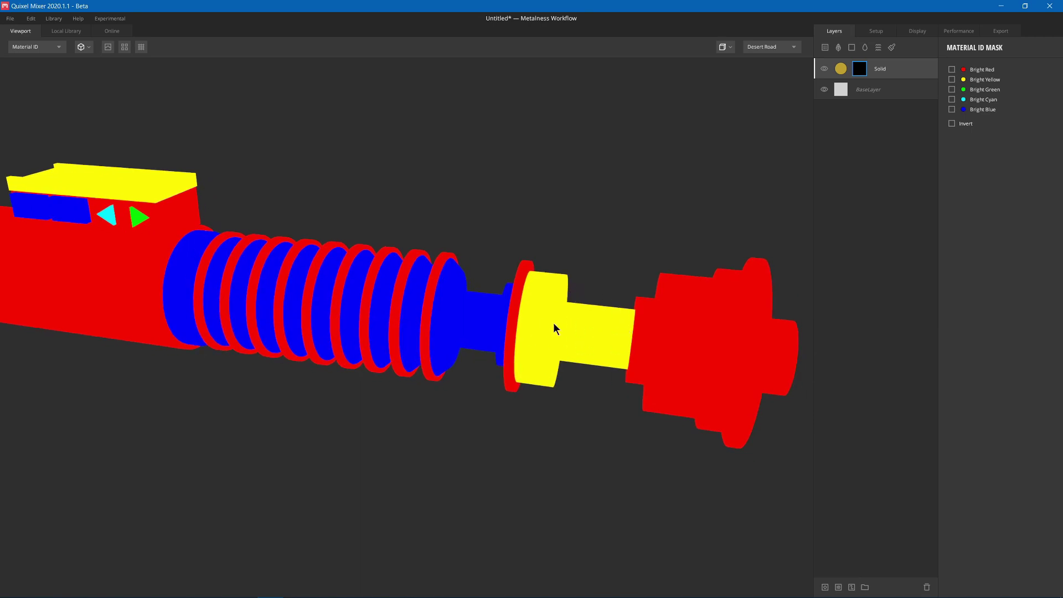
pyautogui.moveTo(554, 327); pyautogui.dragTo(582, 324, button='middle')
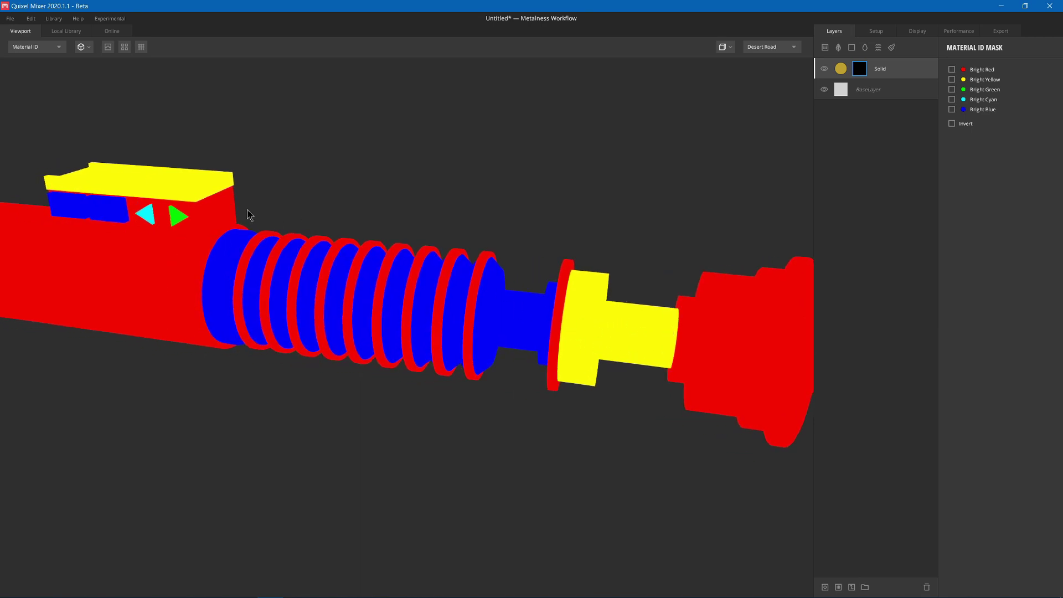
pyautogui.moveTo(247, 209); pyautogui.dragTo(213, 182, button='middle')
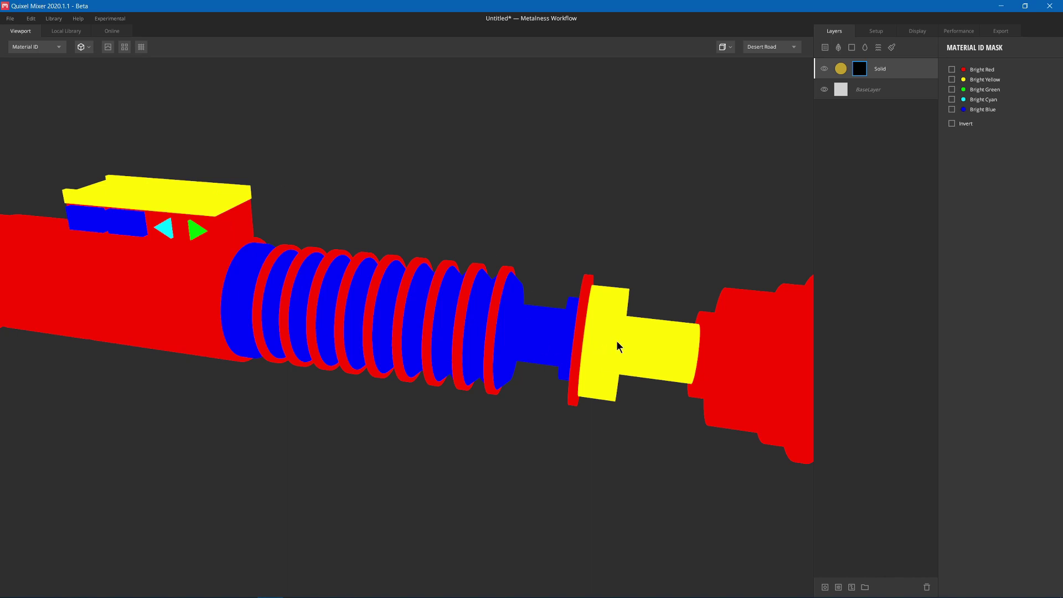
pyautogui.press('m')
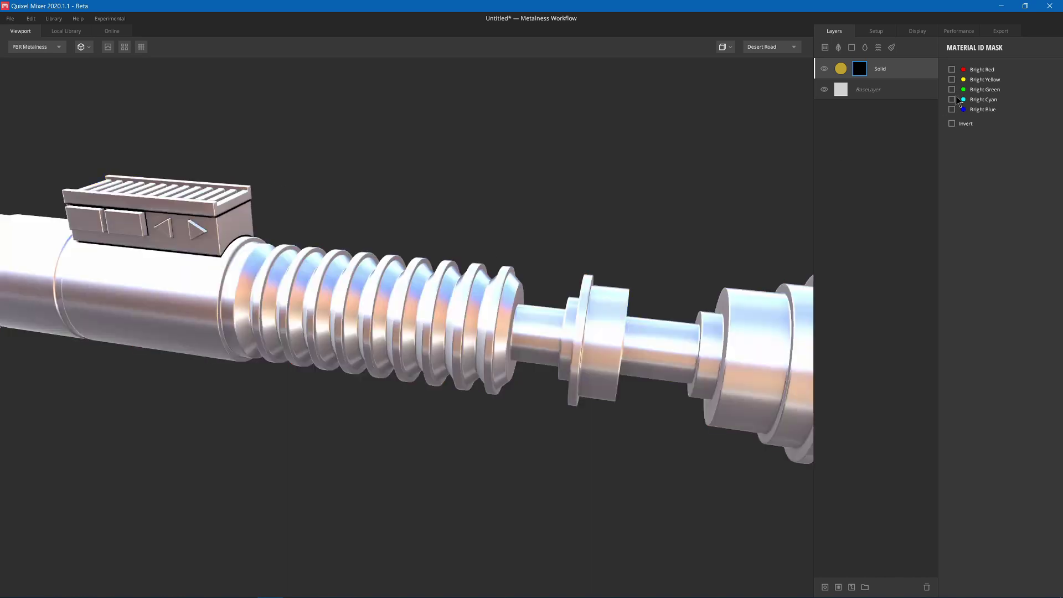
pyautogui.click(952, 80)
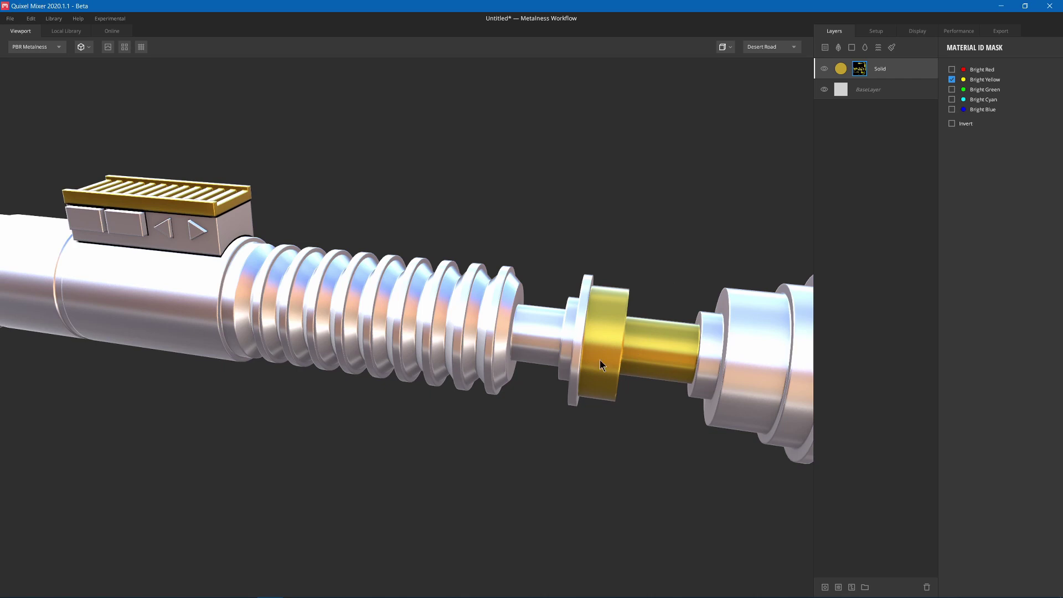
# - Add a Rusted Metal Sheet surface layer with placement scale 0.747
pyautogui.click(828, 51)
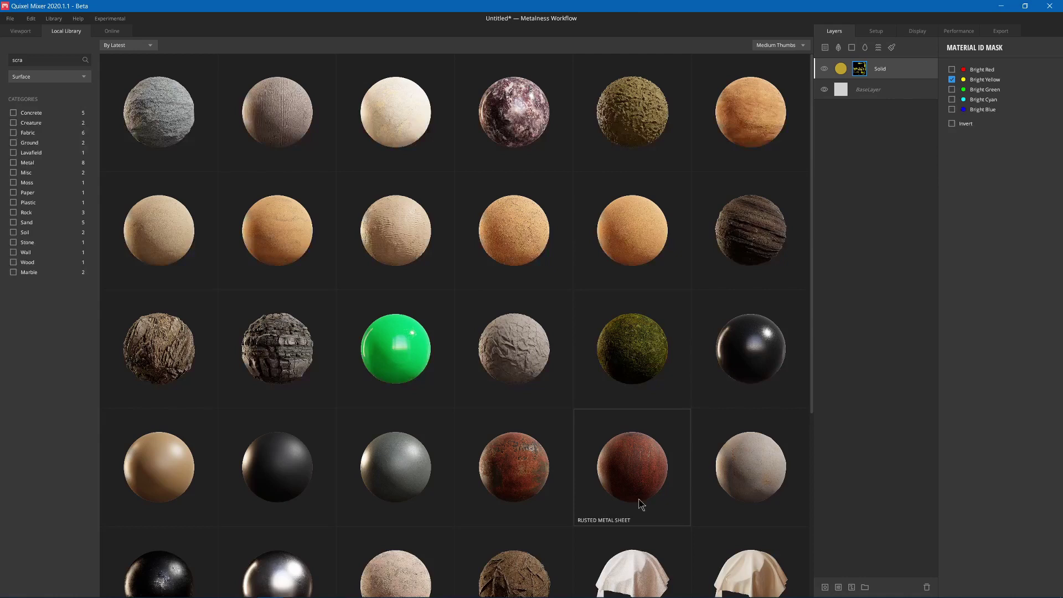
pyautogui.click(616, 461)
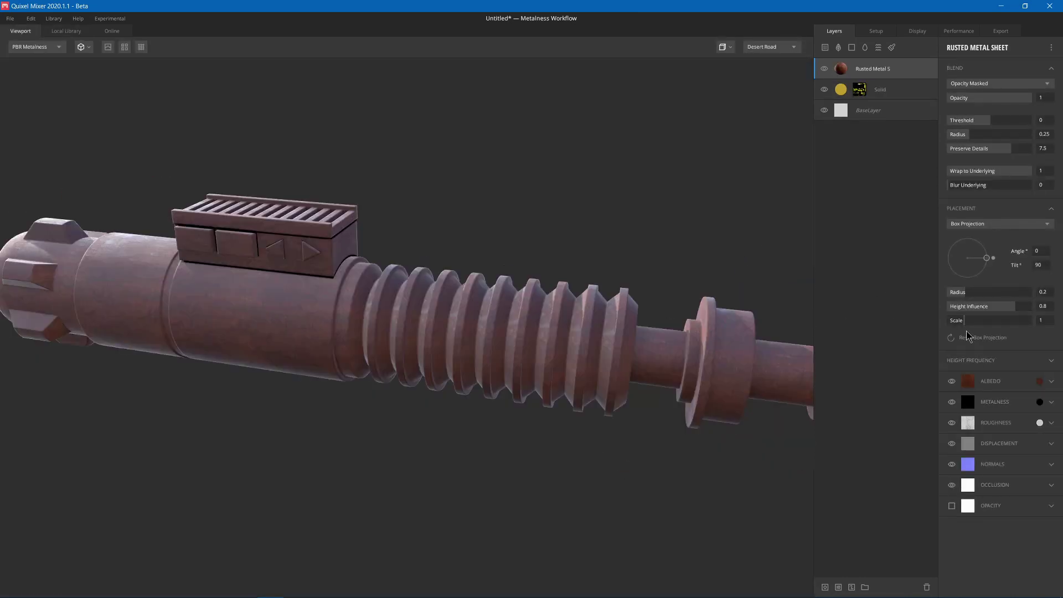
pyautogui.moveTo(964, 322); pyautogui.dragTo(962, 325)
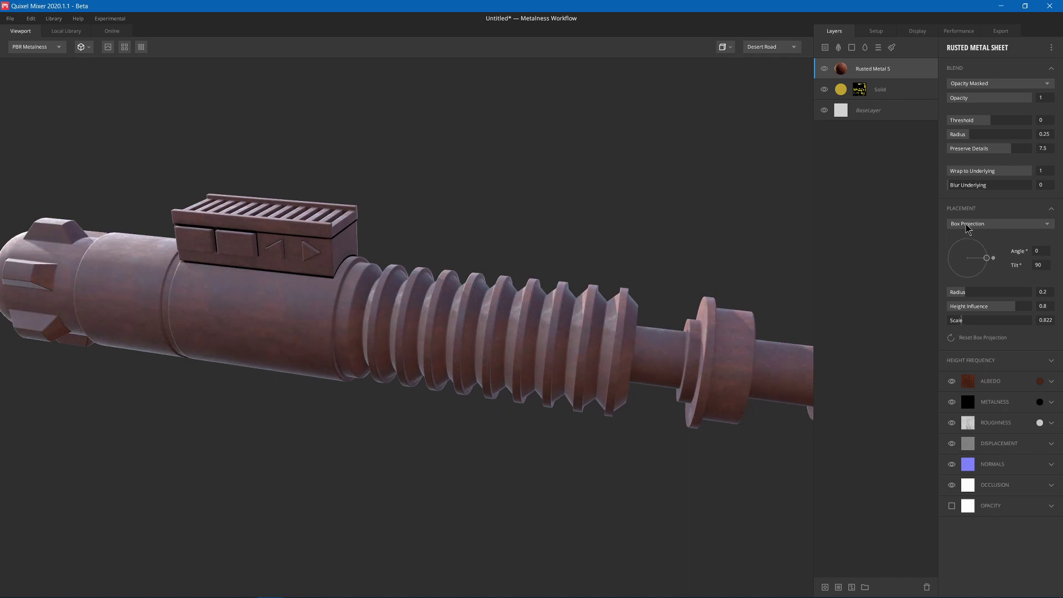
pyautogui.hotkey('ctrl', 'z')
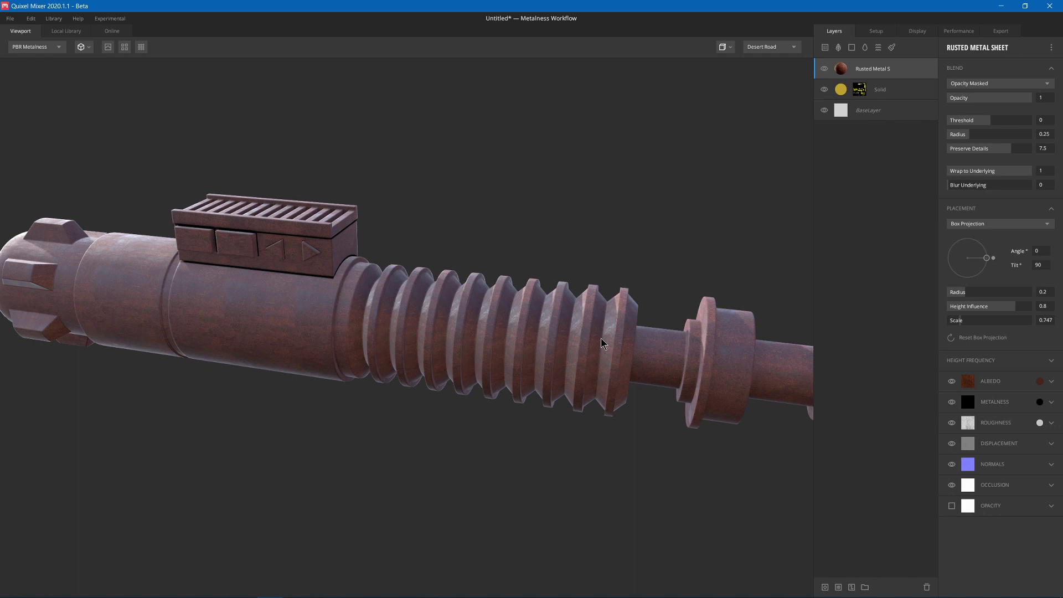
pyautogui.moveTo(600, 338); pyautogui.dragTo(494, 304, button='middle')
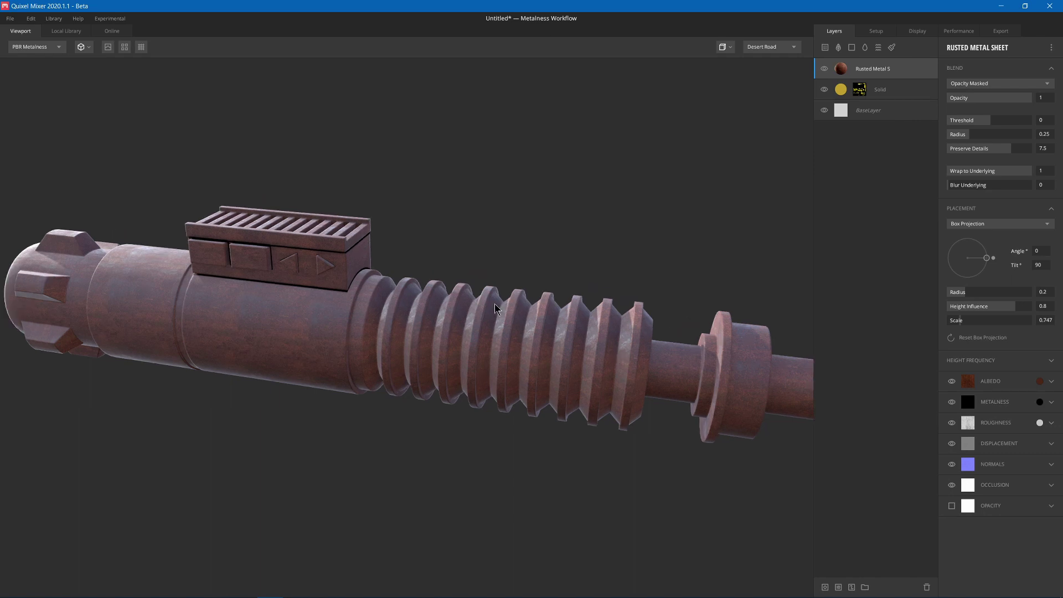
pyautogui.press('1')
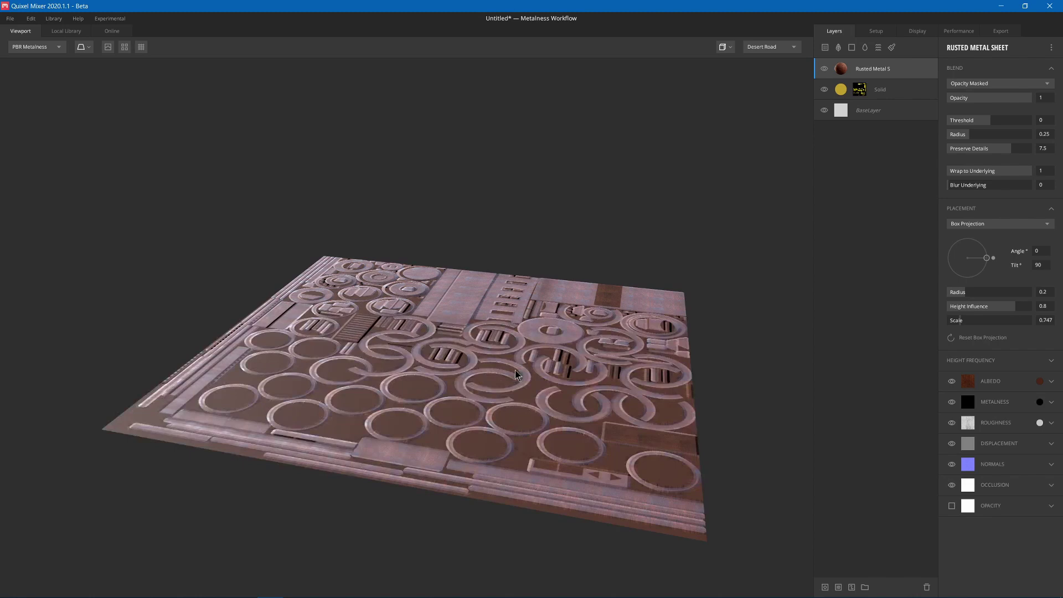
pyautogui.moveTo(472, 306); pyautogui.dragTo(458, 420)
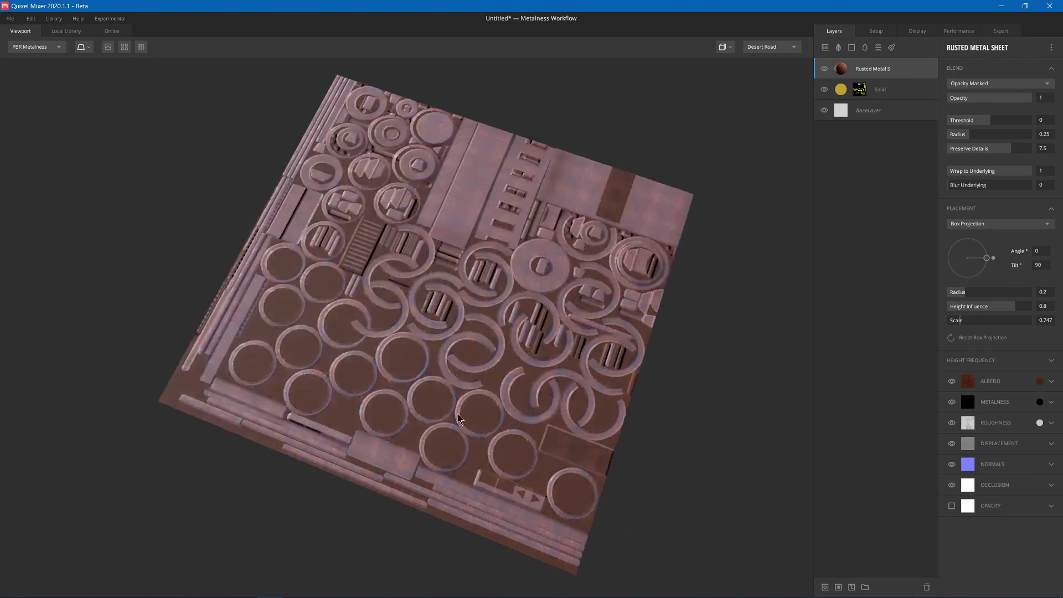
pyautogui.moveTo(459, 419); pyautogui.dragTo(466, 249, button='right')
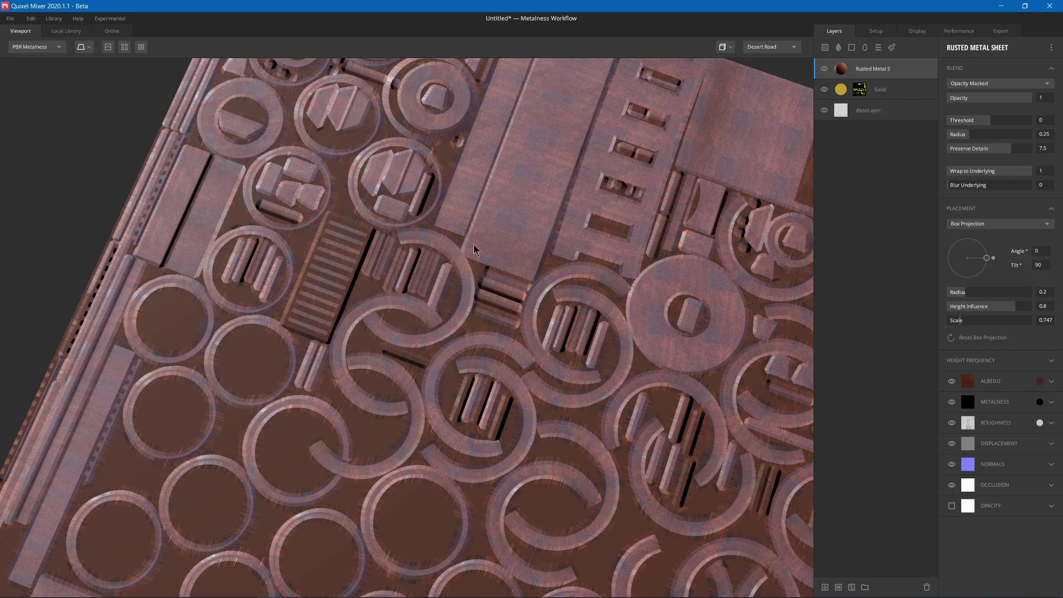
pyautogui.click(986, 224)
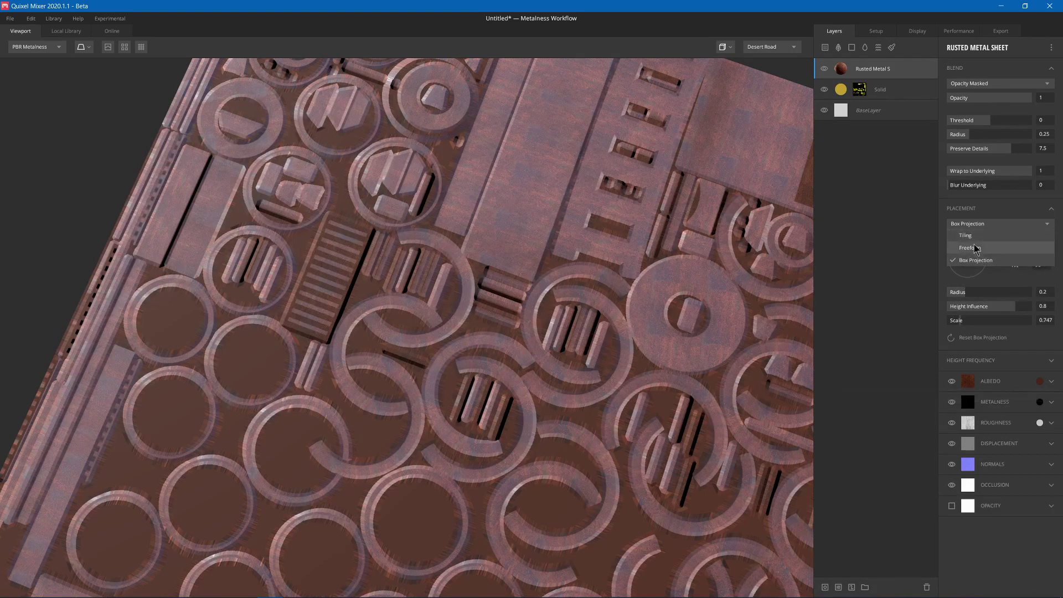
pyautogui.click(966, 236)
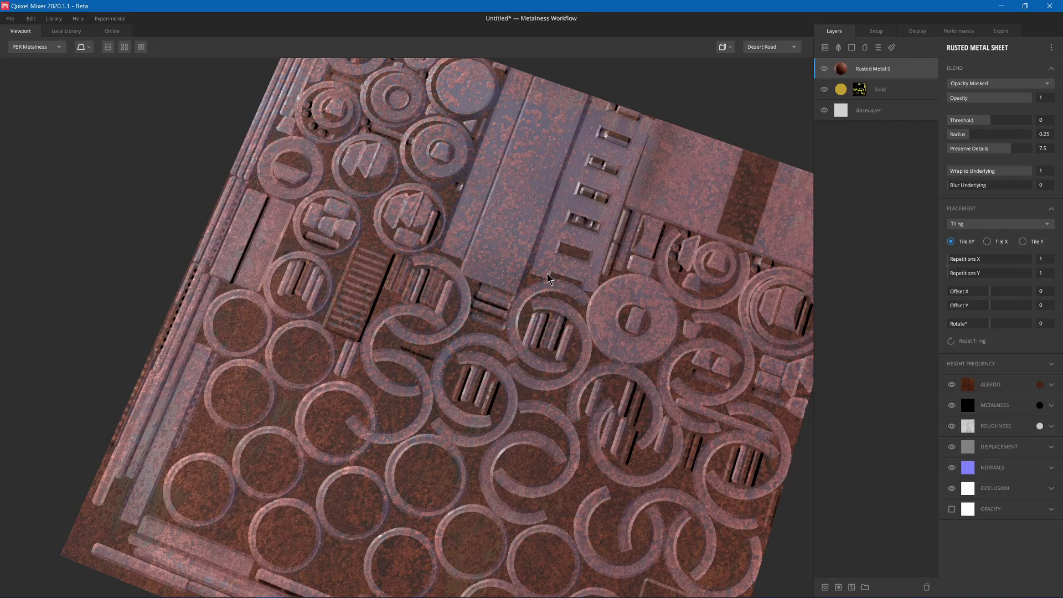
pyautogui.click(989, 224)
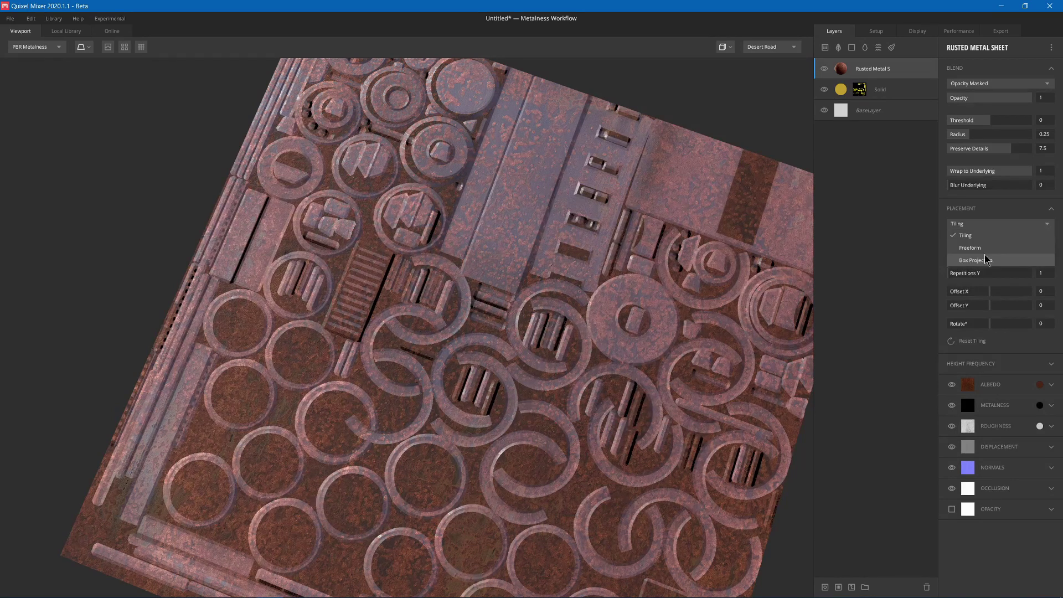
pyautogui.click(985, 259)
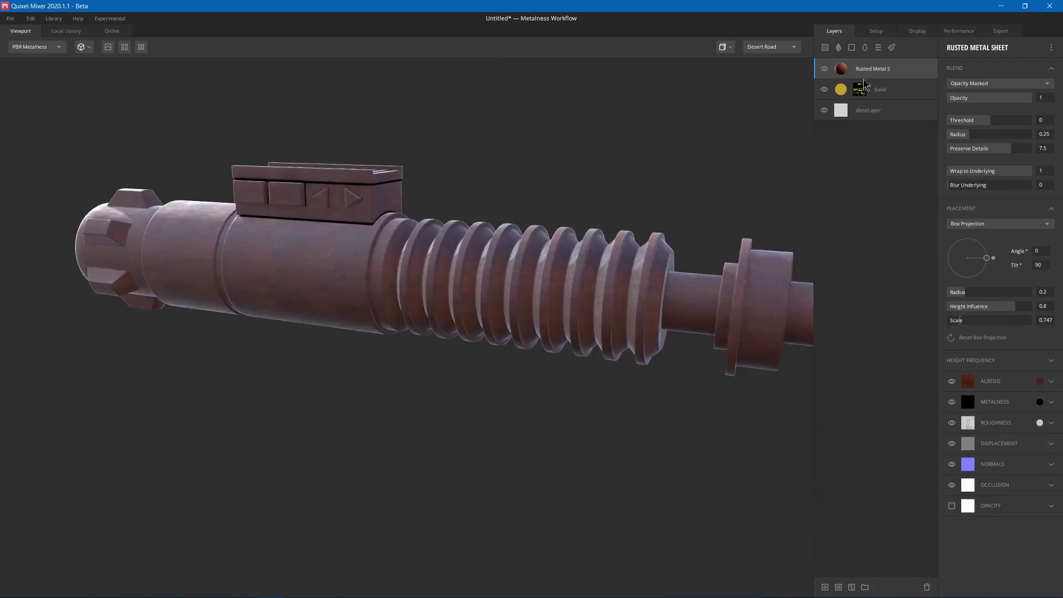
# - Mask the Rusted Metal layer with a Cavities Only curvature component, Levels 0–0.325
pyautogui.rightClick(880, 68)
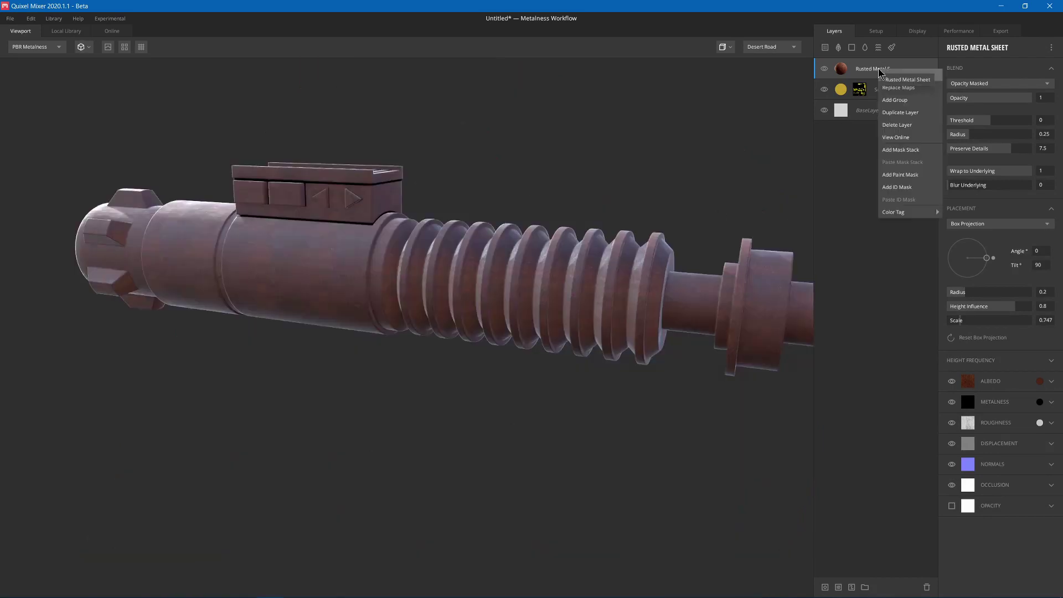
pyautogui.click(909, 174)
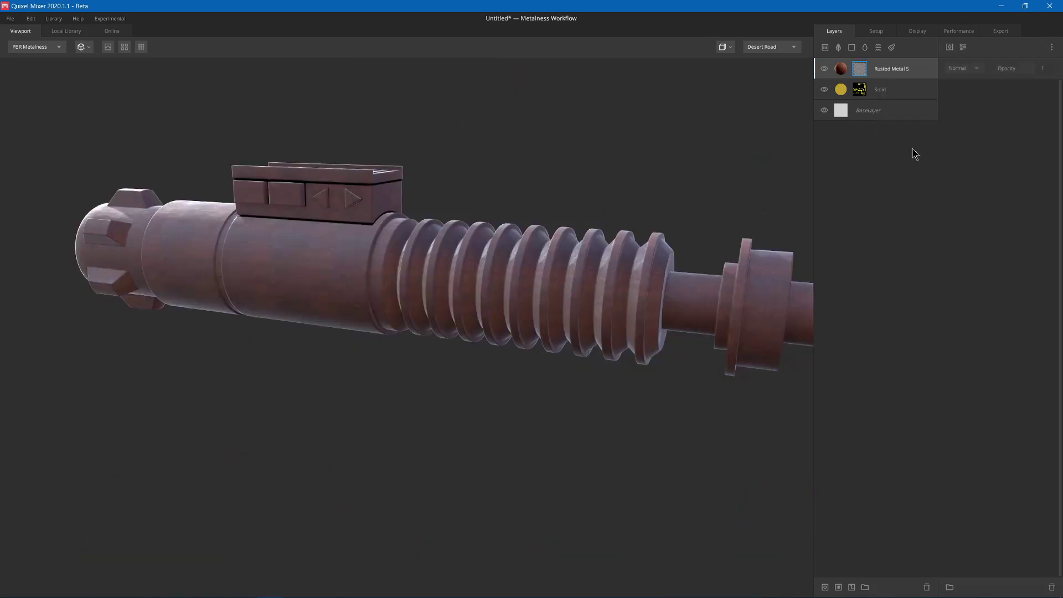
pyautogui.click(951, 49)
pyautogui.click(968, 123)
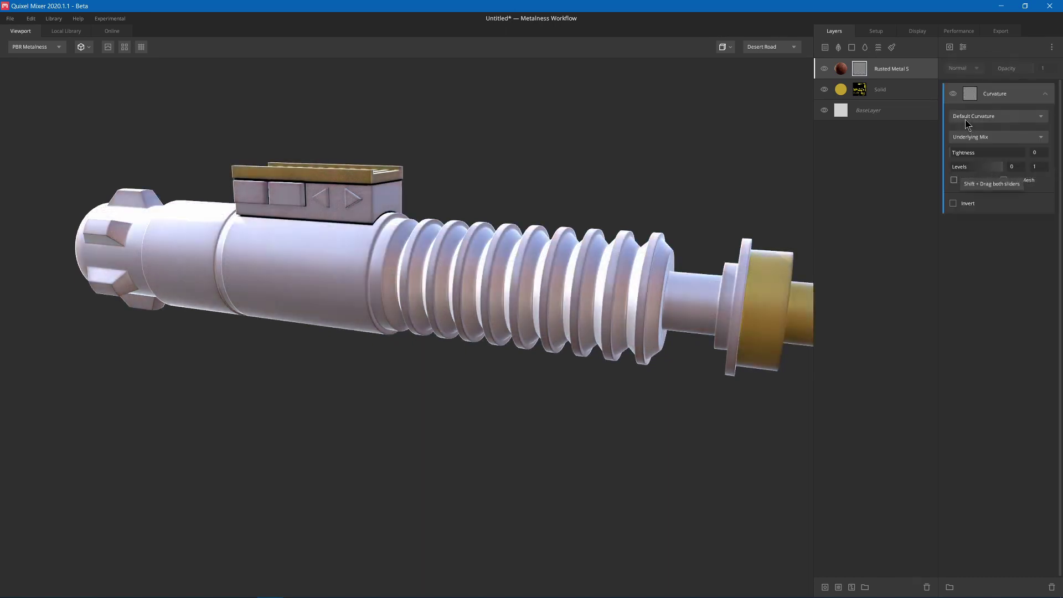
pyautogui.click(971, 117)
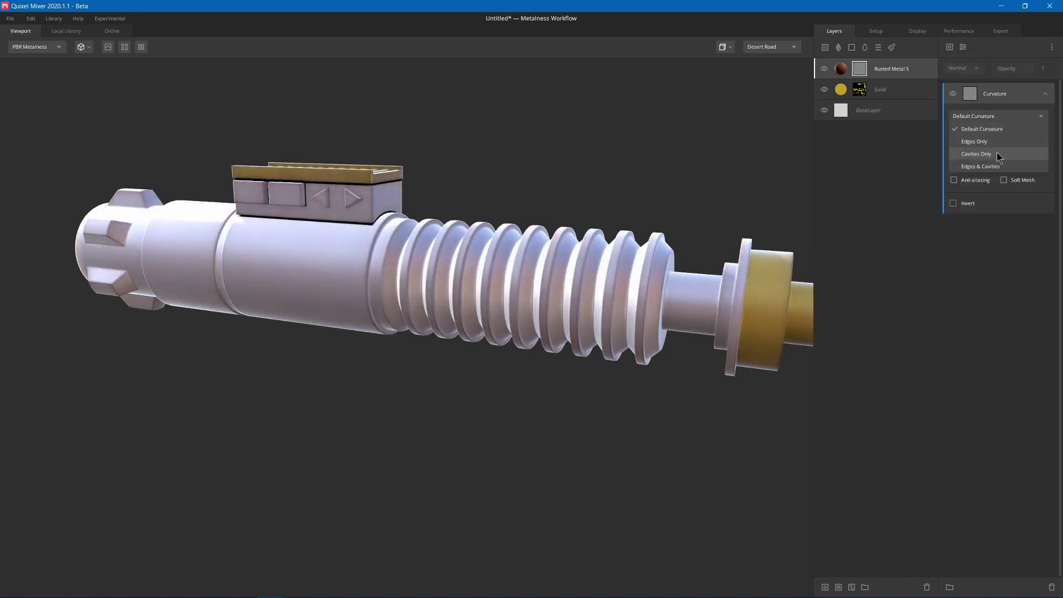
pyautogui.click(997, 155)
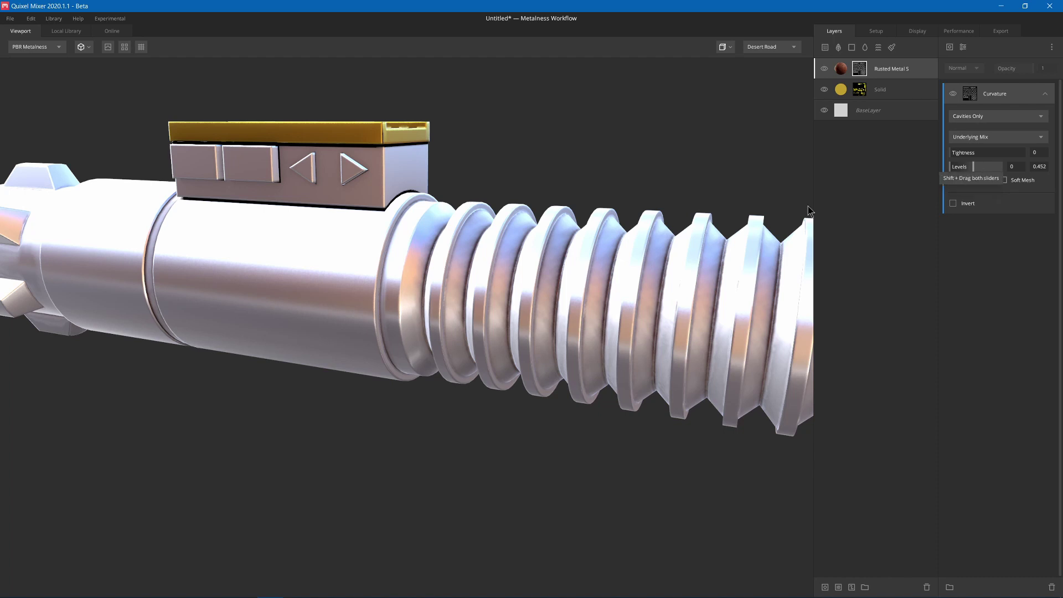
pyautogui.scroll(-5, 523, 307)
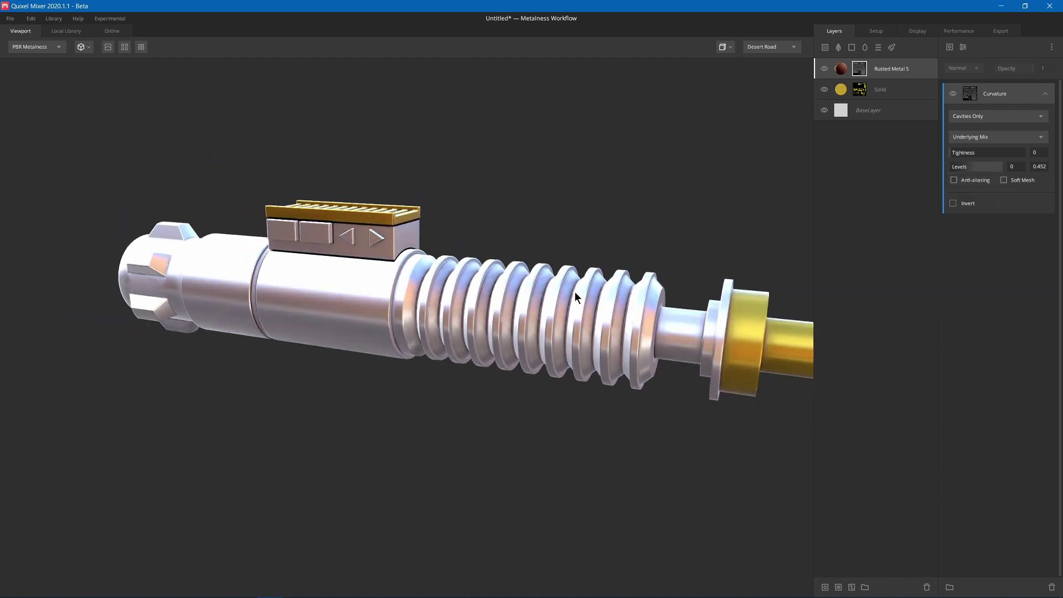
pyautogui.scroll(5, 784, 271)
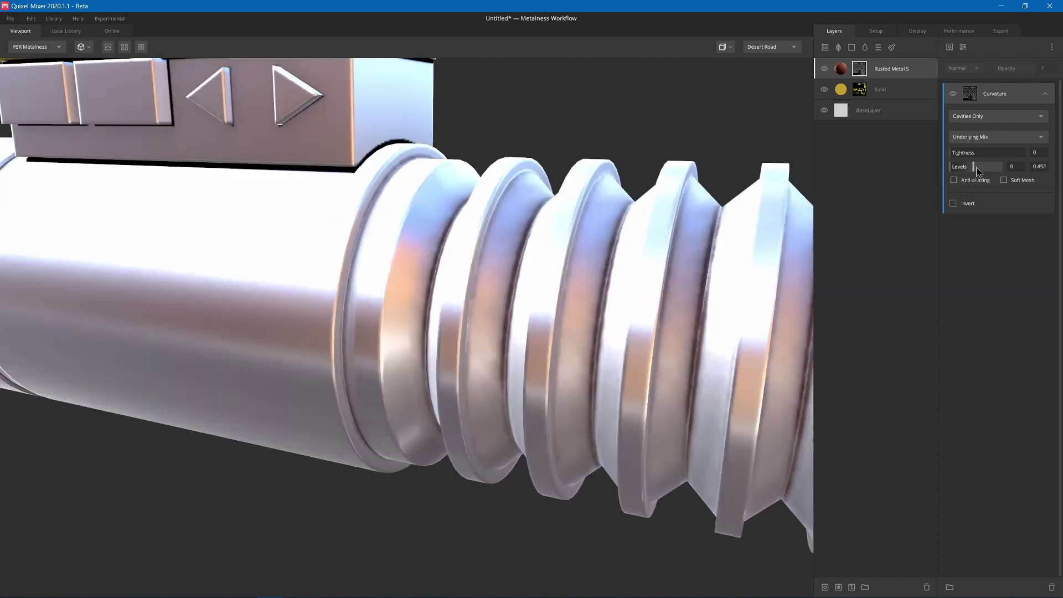
pyautogui.moveTo(976, 167); pyautogui.dragTo(967, 172)
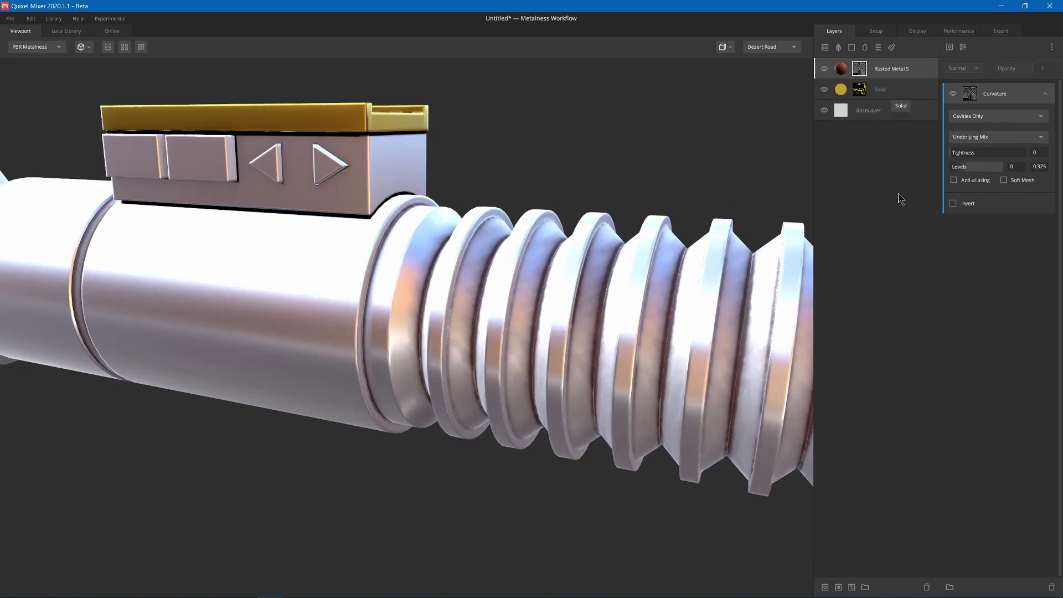
# - Add an ID mask to the Rusted Metal layer with Bright Red and Bright Yellow ticked
pyautogui.rightClick(889, 69)
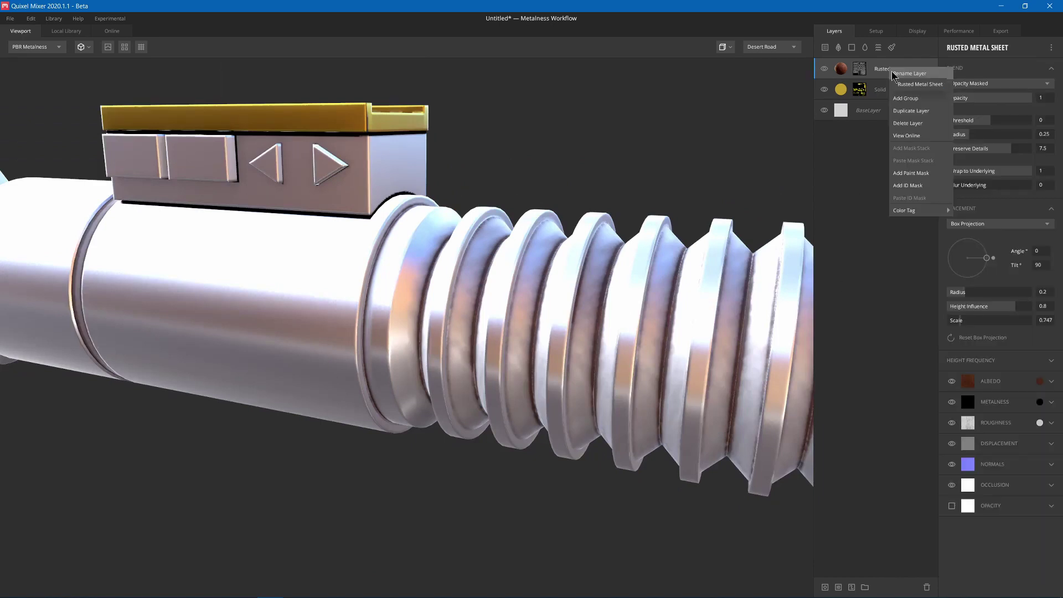
pyautogui.click(914, 185)
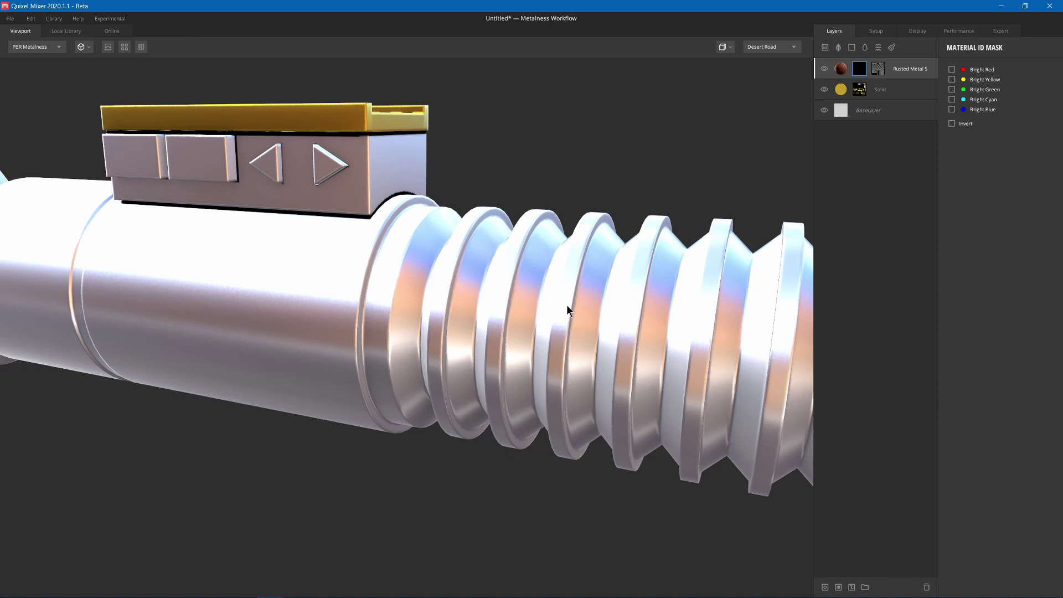
pyautogui.moveTo(566, 304); pyautogui.dragTo(568, 313, button='middle')
pyautogui.press('m')
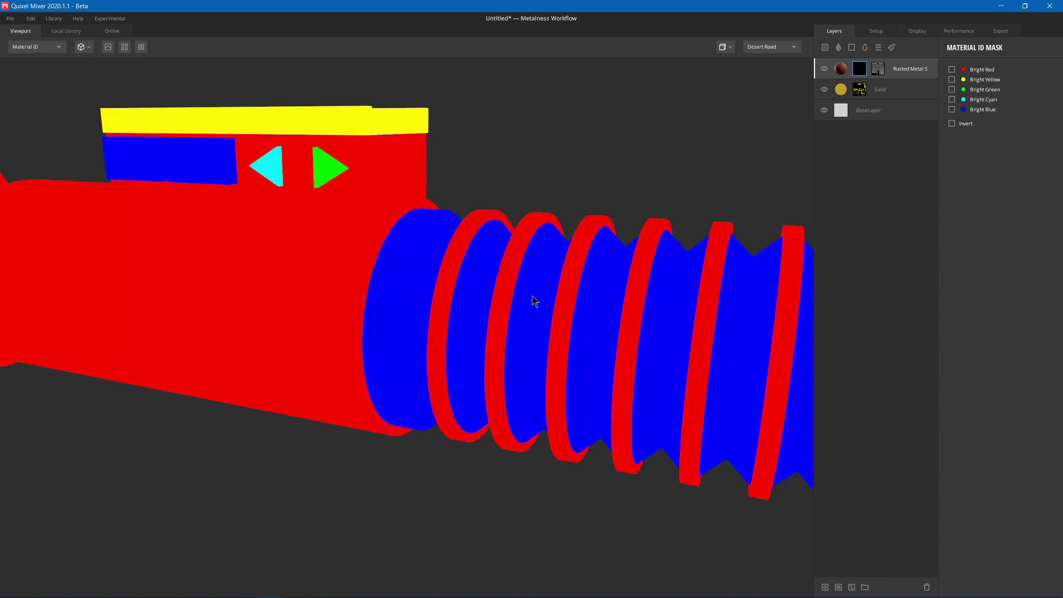
pyautogui.scroll(-5, 533, 299)
pyautogui.moveTo(505, 312); pyautogui.dragTo(322, 391)
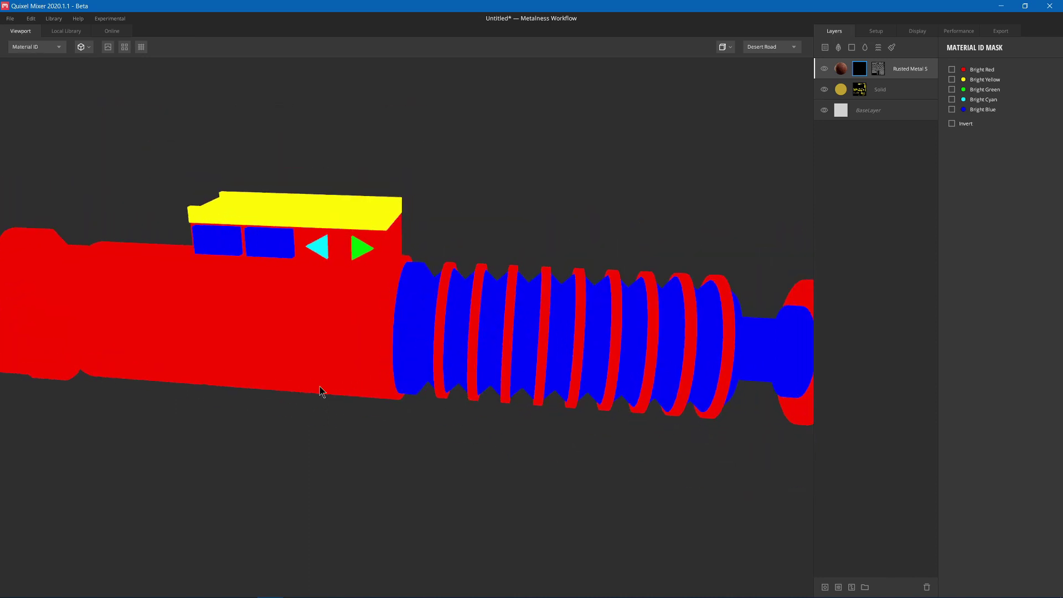
pyautogui.press('m')
pyautogui.scroll(5, 629, 220)
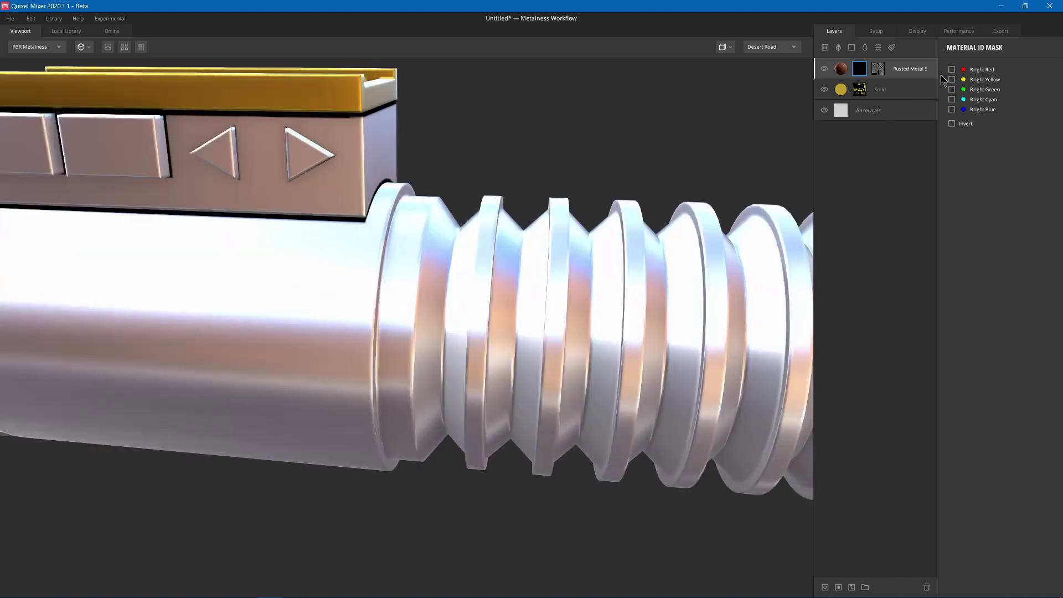
pyautogui.click(952, 70)
pyautogui.click(952, 79)
pyautogui.scroll(-3, 448, 296)
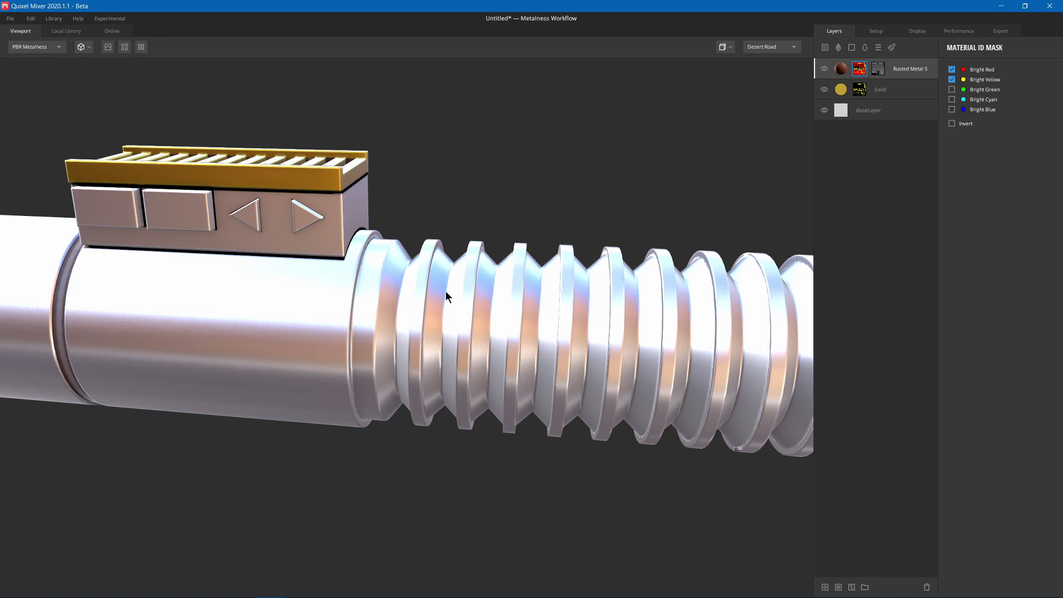
# - Add a Solid layer with dark grey 2C2C2C albedo and 404040 roughness
pyautogui.click(852, 47)
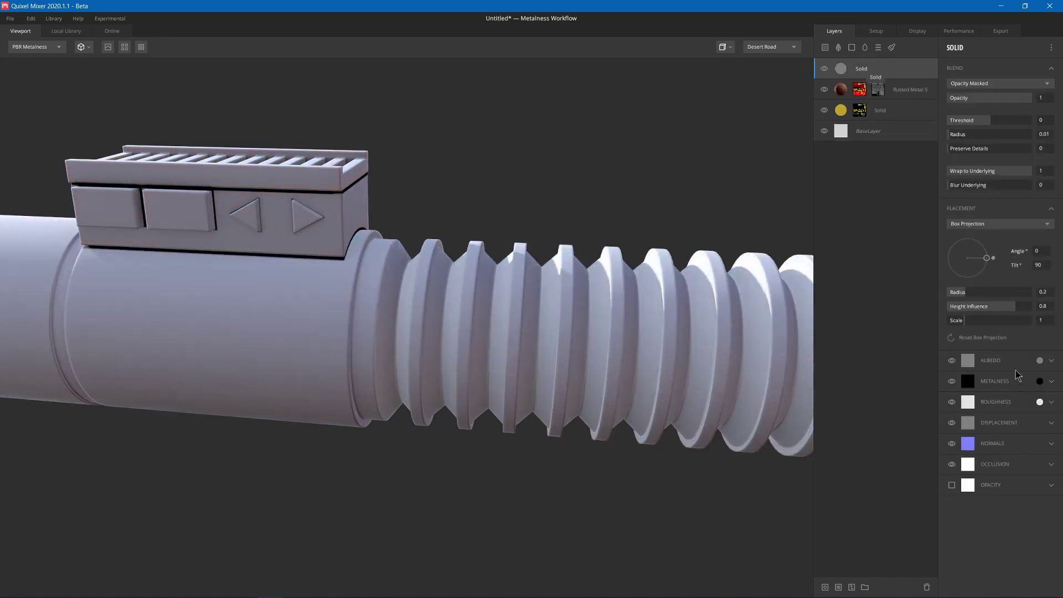
pyautogui.click(1040, 362)
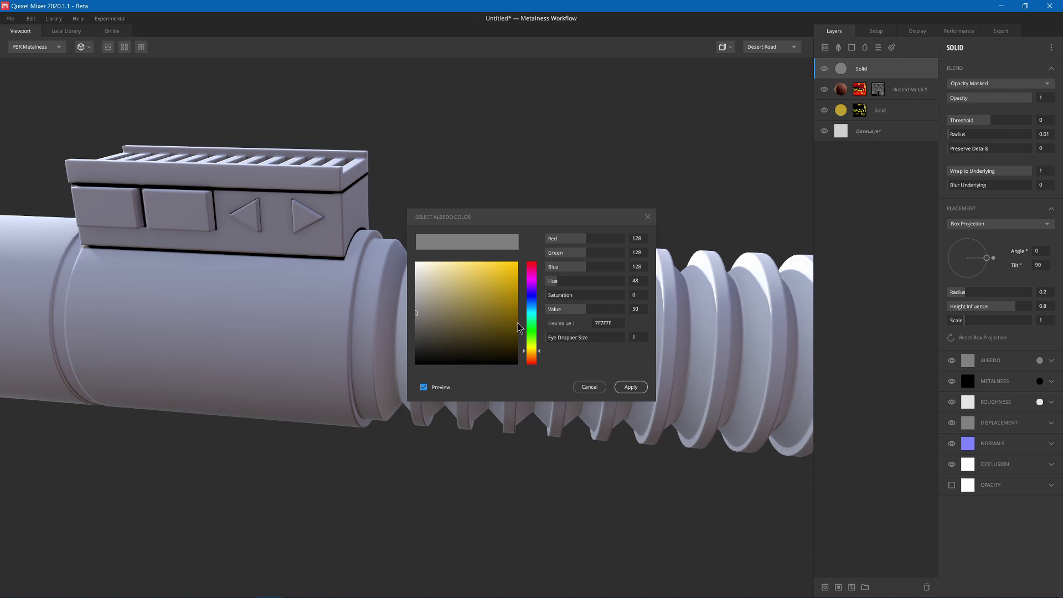
pyautogui.click(431, 338)
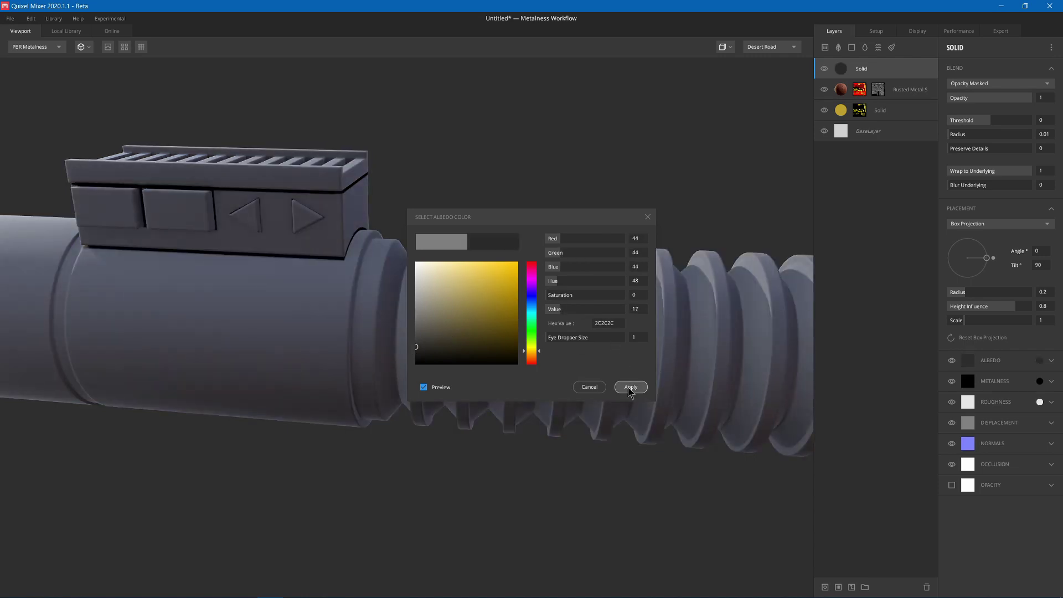
pyautogui.click(631, 386)
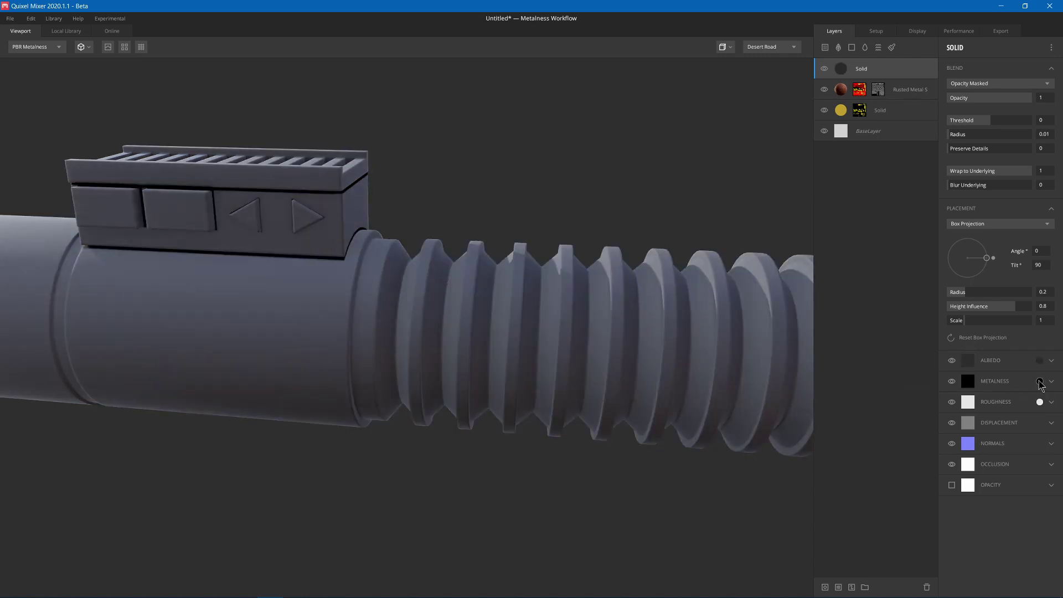
pyautogui.click(1041, 402)
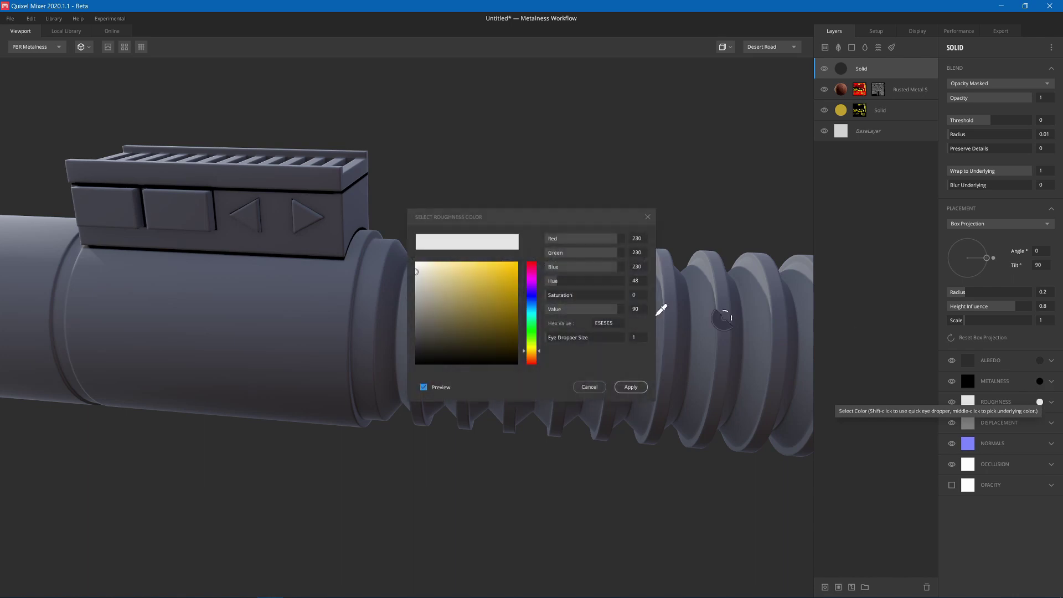
pyautogui.moveTo(438, 326); pyautogui.dragTo(395, 339)
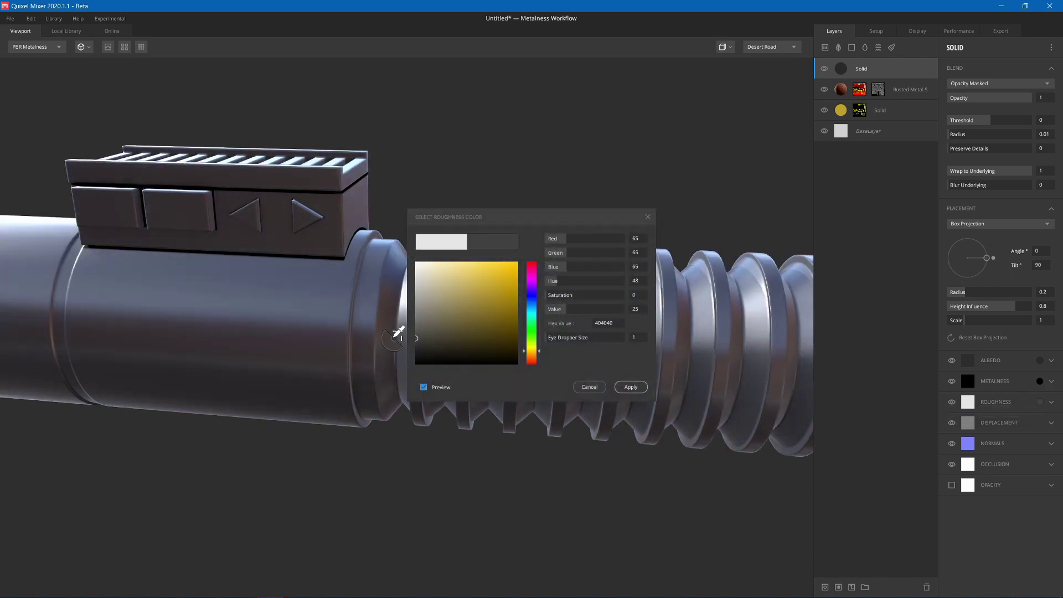
pyautogui.click(632, 387)
# - Limit the dark Solid layer to the Bright Blue material ID with an ID mask
pyautogui.rightClick(862, 77)
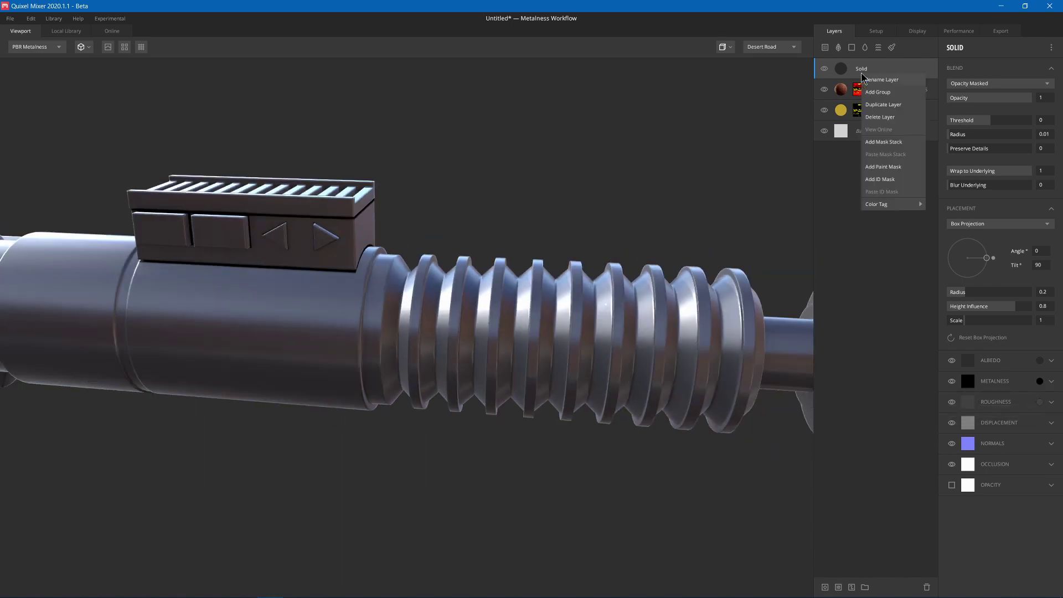
pyautogui.click(885, 171)
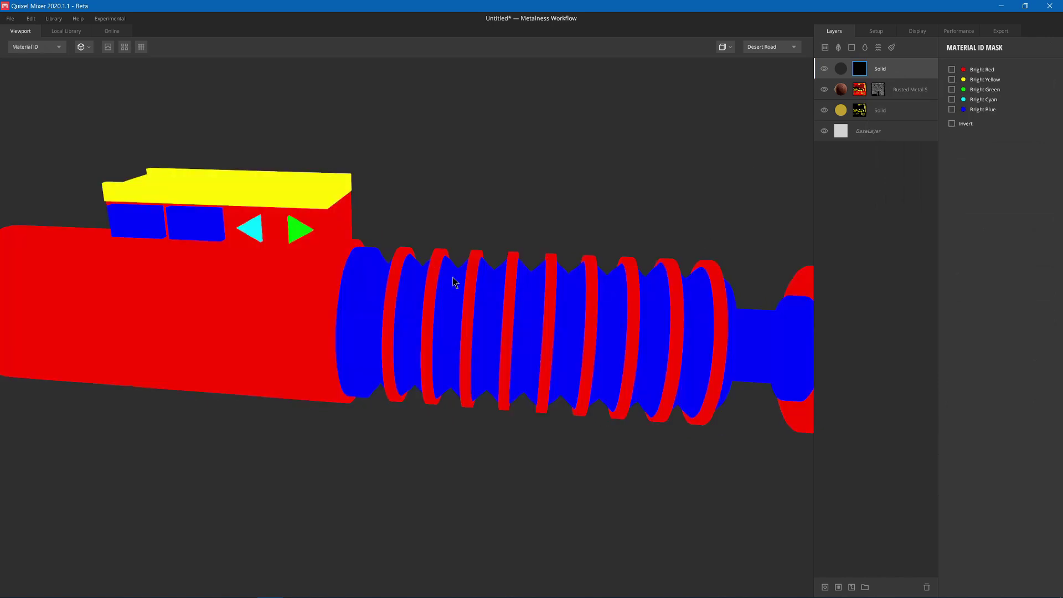
pyautogui.click(952, 109)
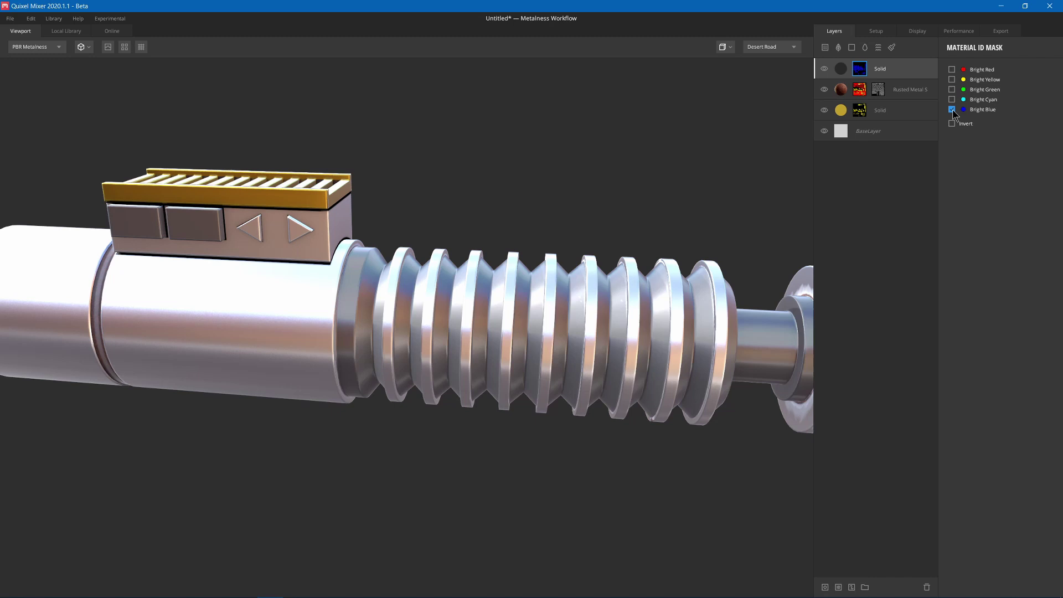
pyautogui.moveTo(577, 295); pyautogui.dragTo(609, 300, button='middle')
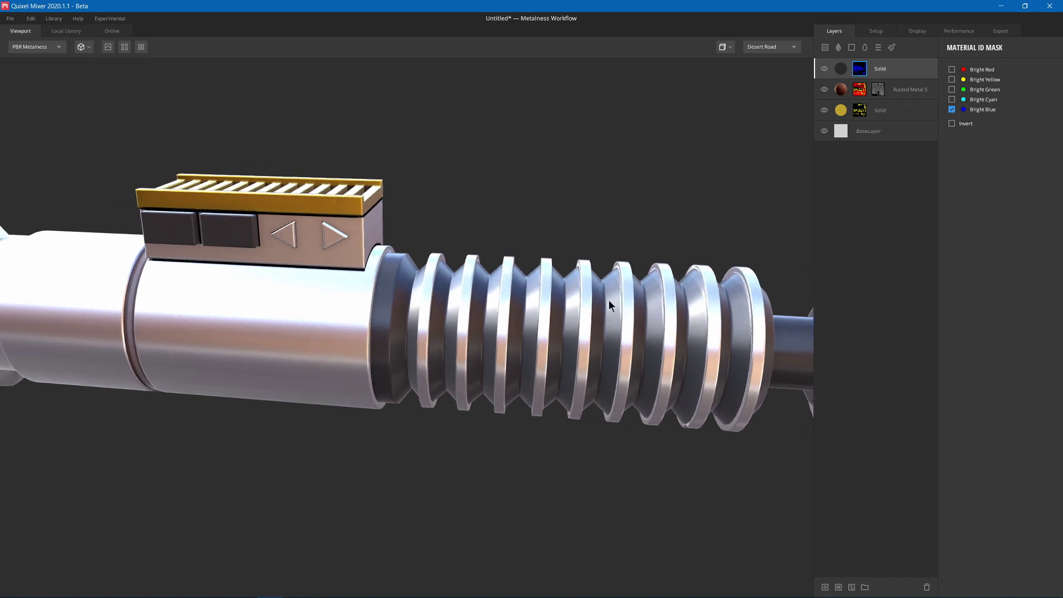
# - Duplicate the top Solid layer and give the copy a saturated magenta albedo colour
pyautogui.rightClick(891, 73)
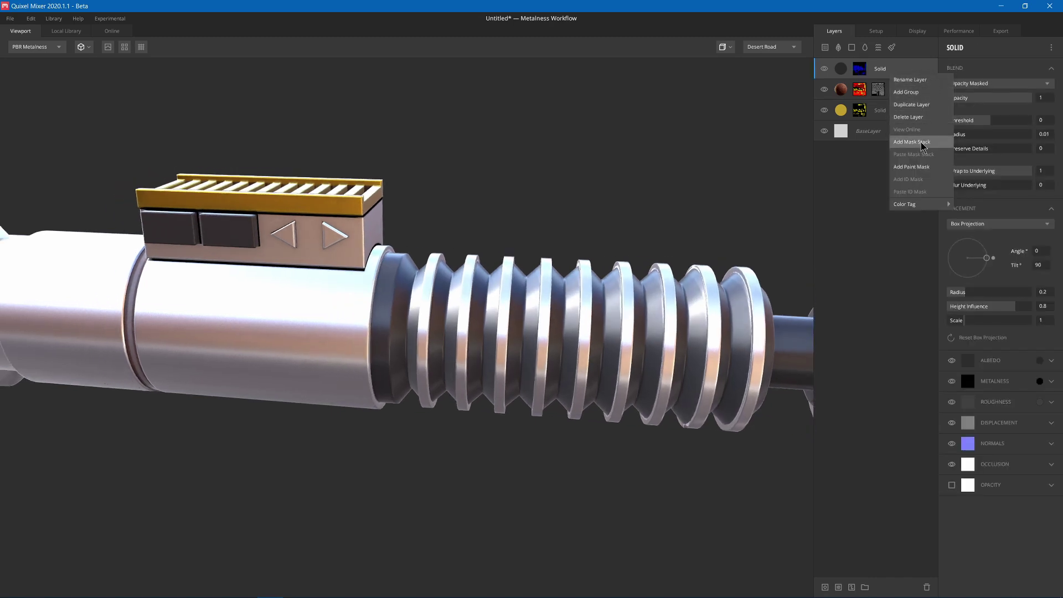
pyautogui.click(918, 105)
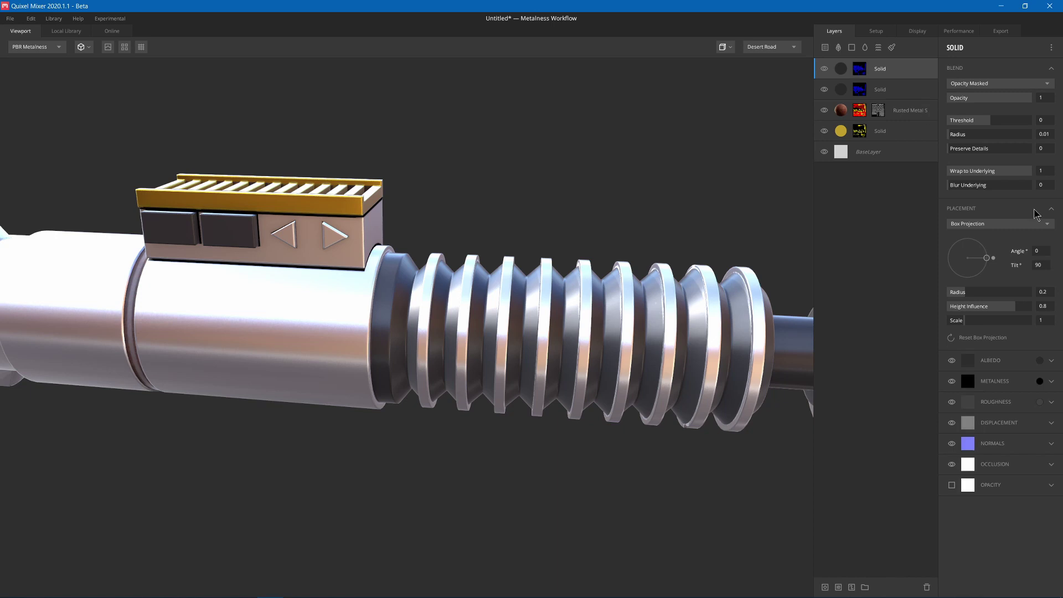
pyautogui.click(1040, 360)
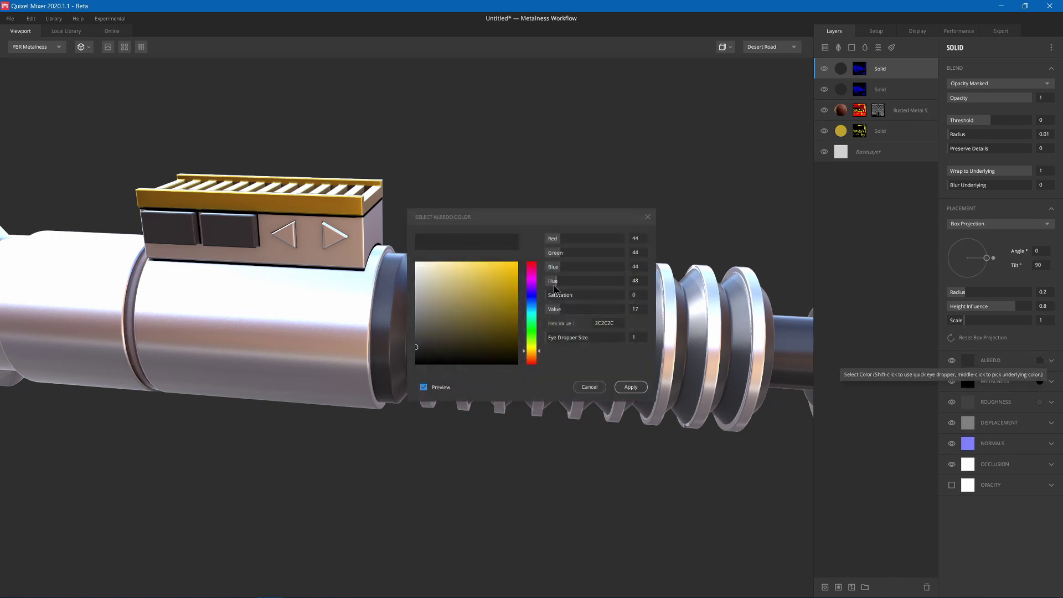
pyautogui.click(533, 270)
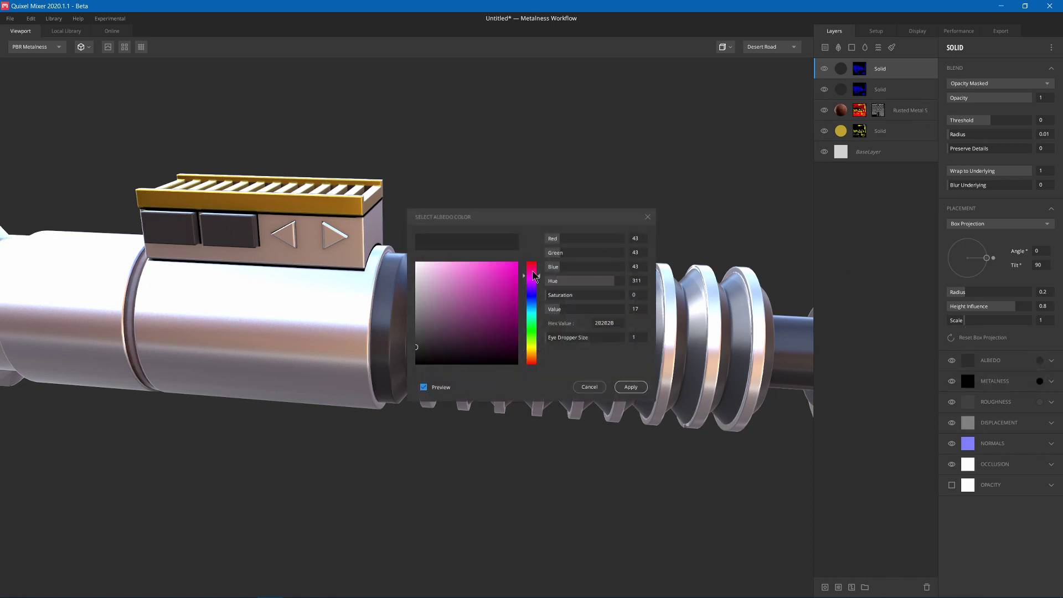
pyautogui.click(498, 286)
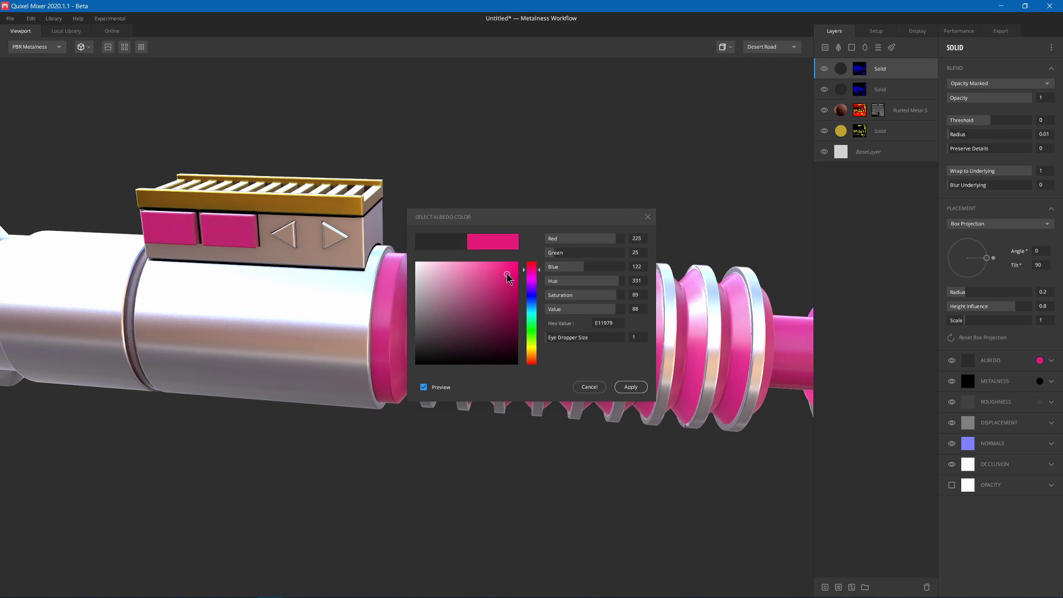
pyautogui.click(630, 386)
# - Swap the pink layer's Material ID Mask from Bright Blue to Bright Cyan, so only the left triangle turns pink
pyautogui.moveTo(512, 283); pyautogui.dragTo(452, 275)
pyautogui.scroll(5, 408, 273)
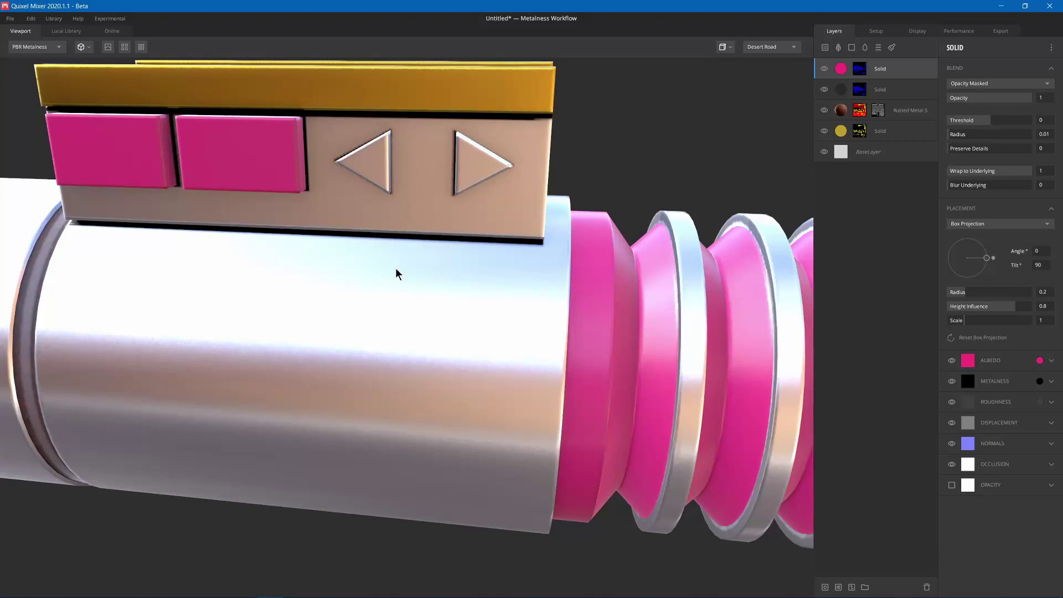
pyautogui.press('m')
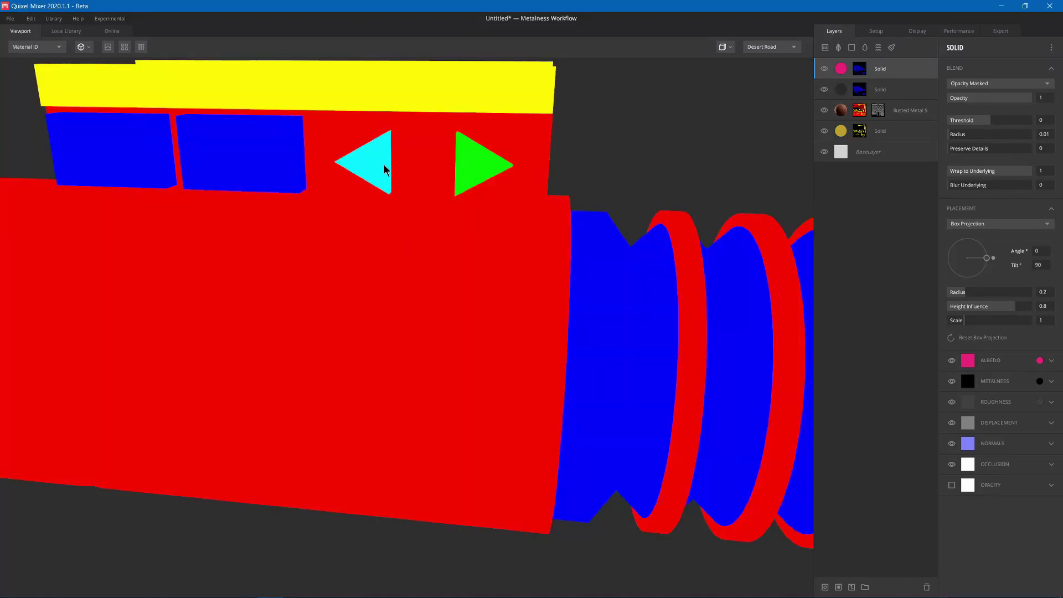
pyautogui.press('m')
pyautogui.click(863, 72)
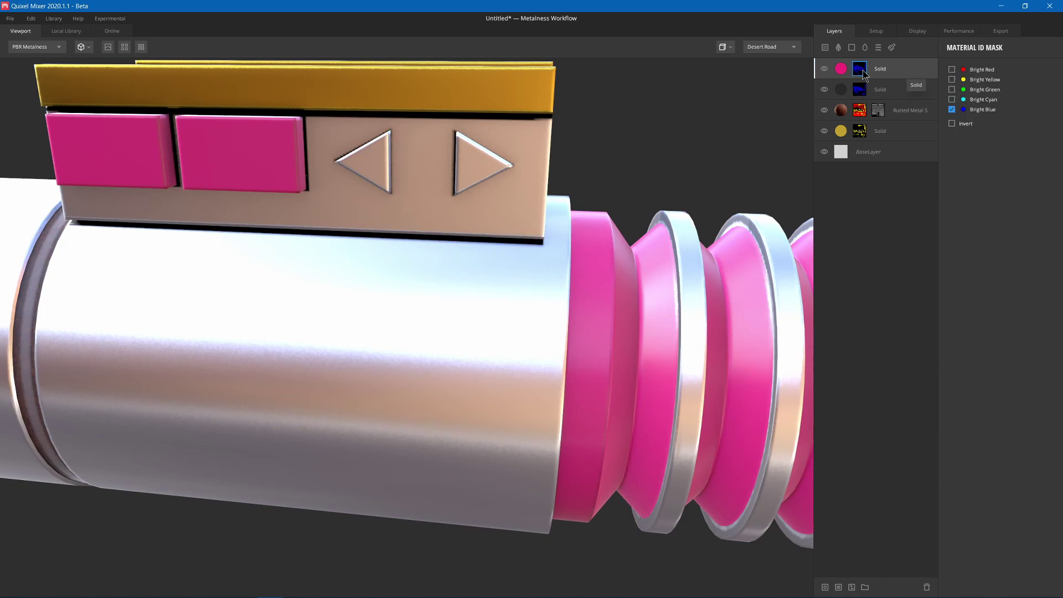
pyautogui.click(952, 110)
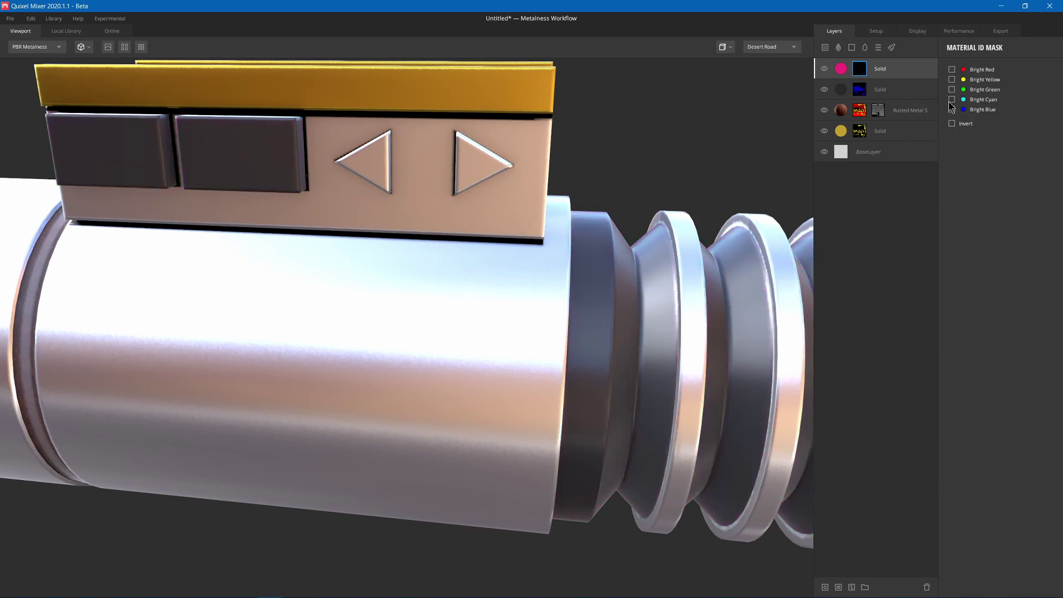
pyautogui.click(952, 100)
pyautogui.scroll(-5, 567, 255)
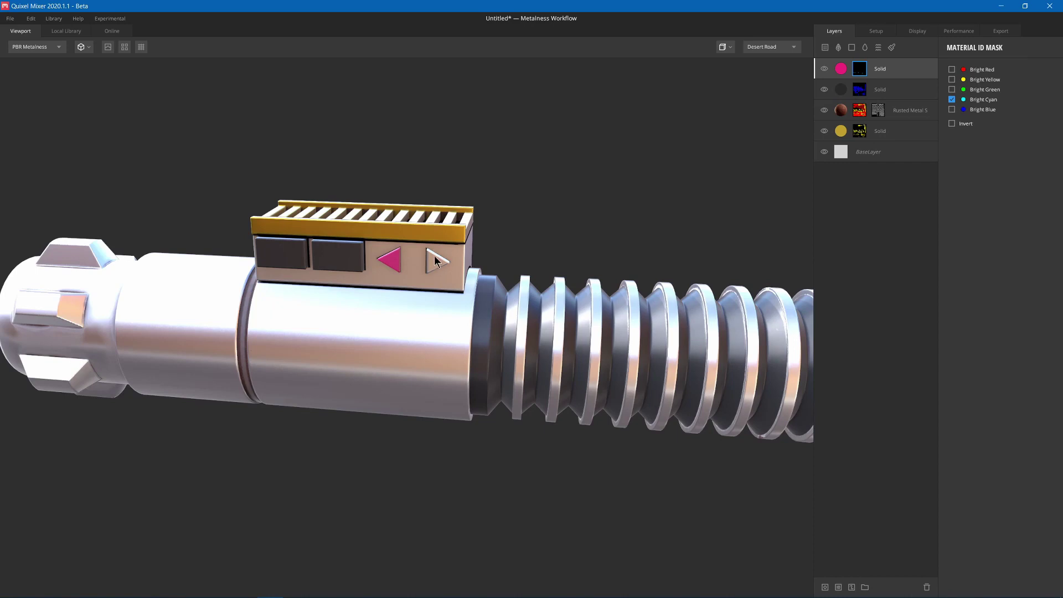
pyautogui.click(880, 76)
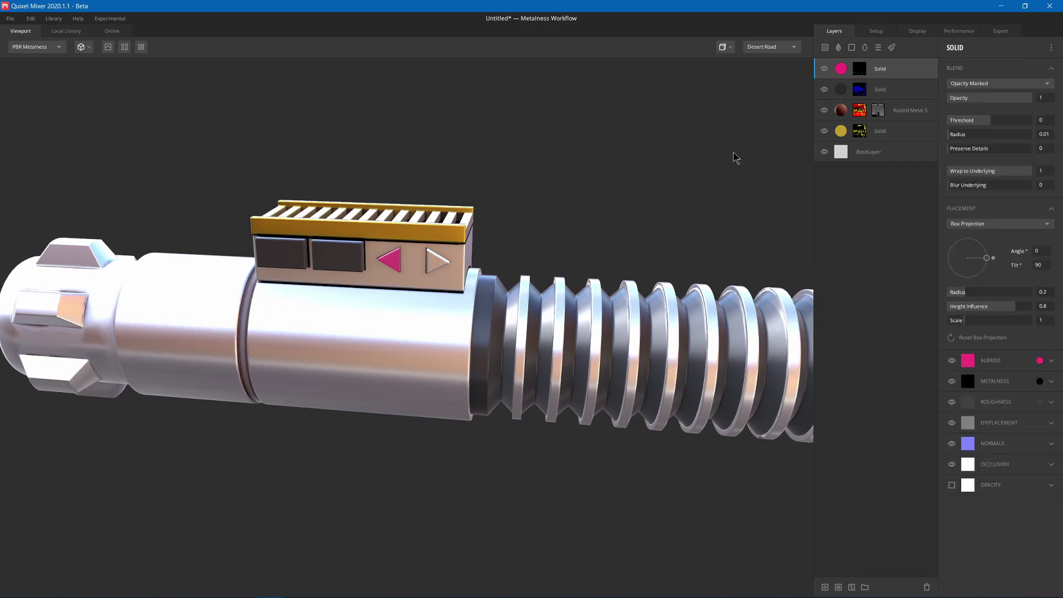
# - Duplicate the pink Solid layer with Ctrl+D and change the copy's albedo to green
pyautogui.hotkey('ctrl', 'd')
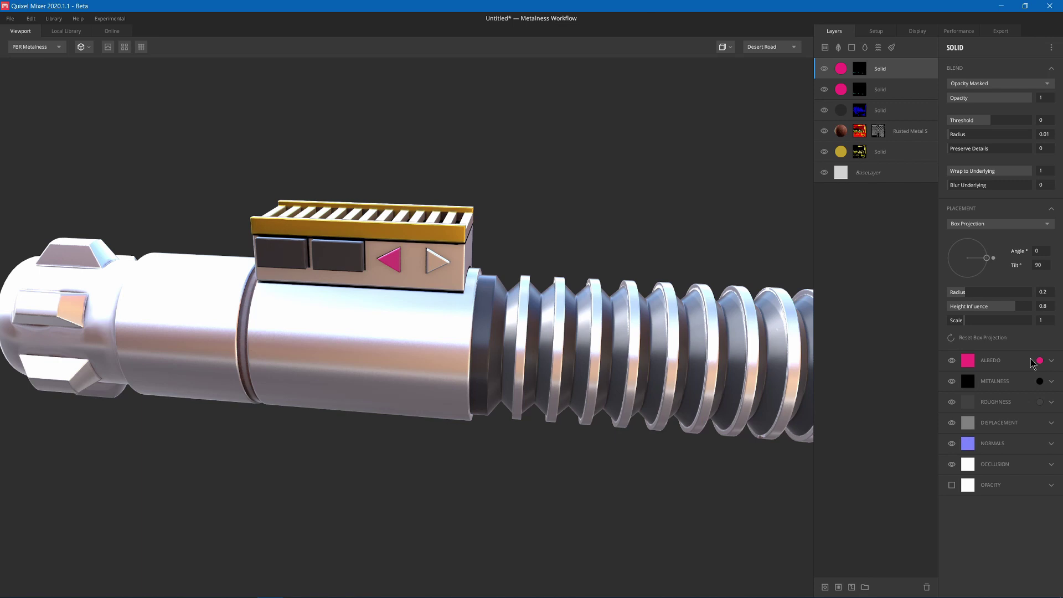
pyautogui.click(1040, 361)
pyautogui.click(533, 330)
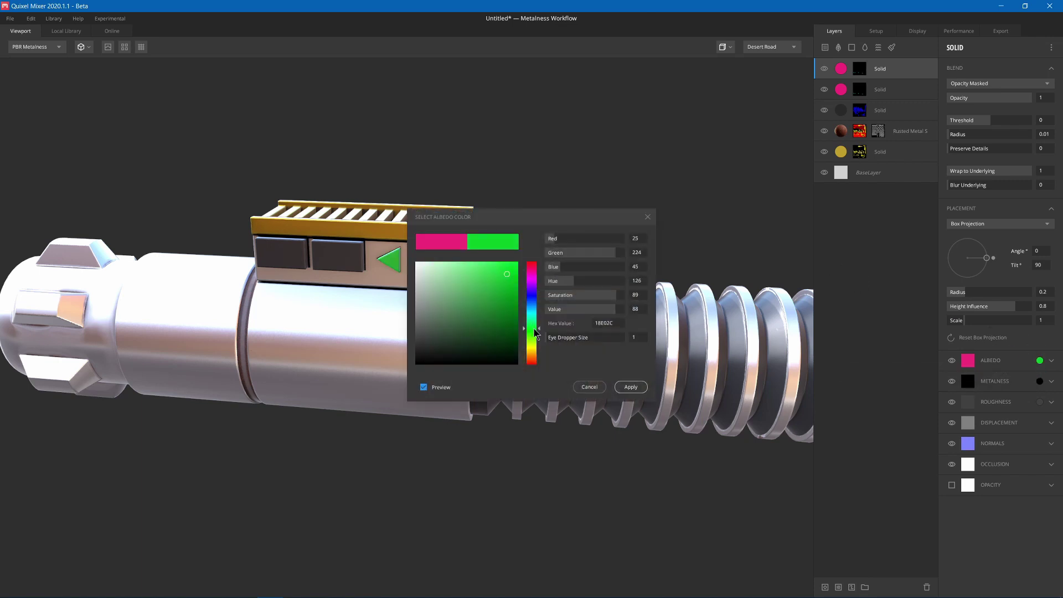
pyautogui.click(637, 387)
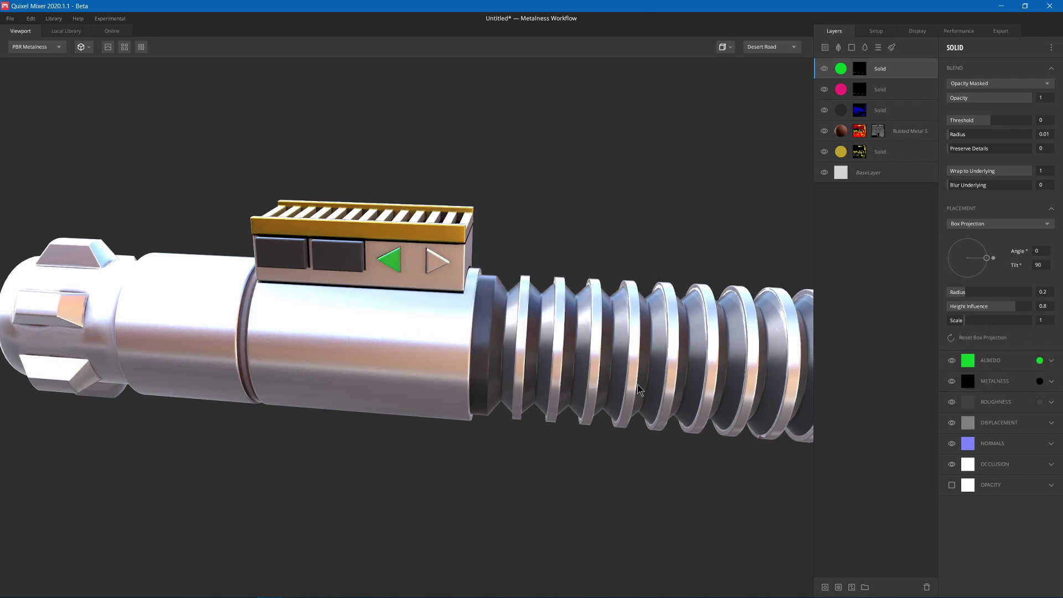
# - Mask the green layer to Bright Green only so it covers the right triangle
pyautogui.click(860, 71)
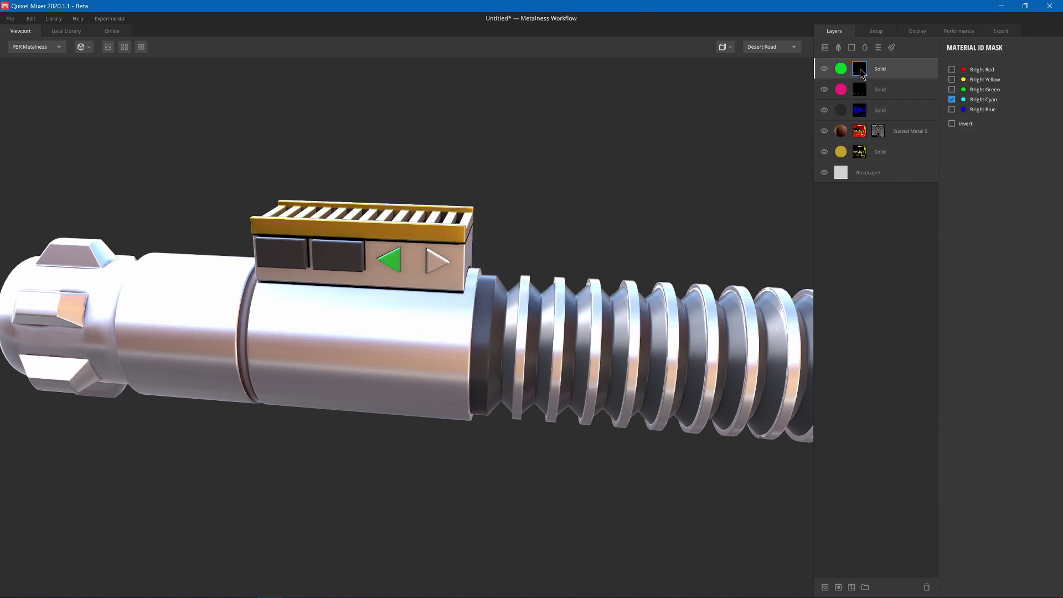
pyautogui.click(953, 90)
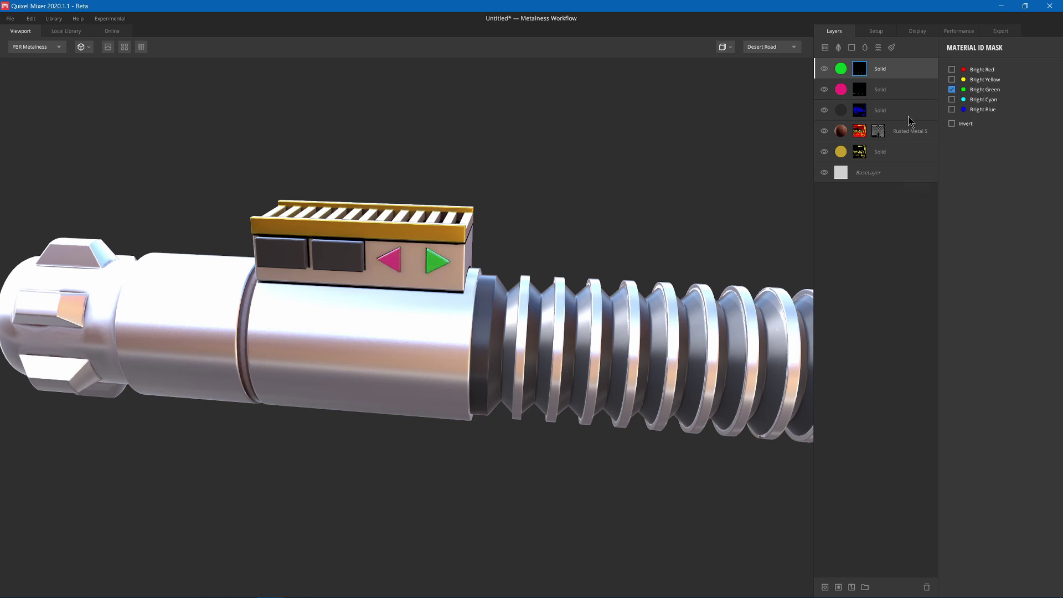
pyautogui.scroll(-2, 475, 276)
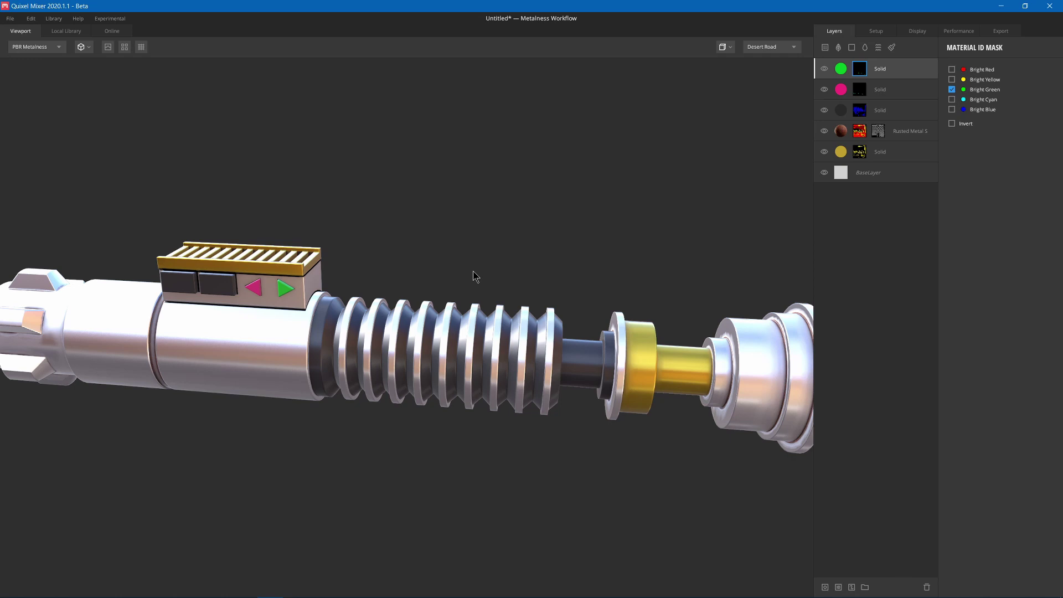
# - Filter the local library to Imperfection assets, search 'scratched', and add Scratched Painted Metal as a layer
pyautogui.click(825, 48)
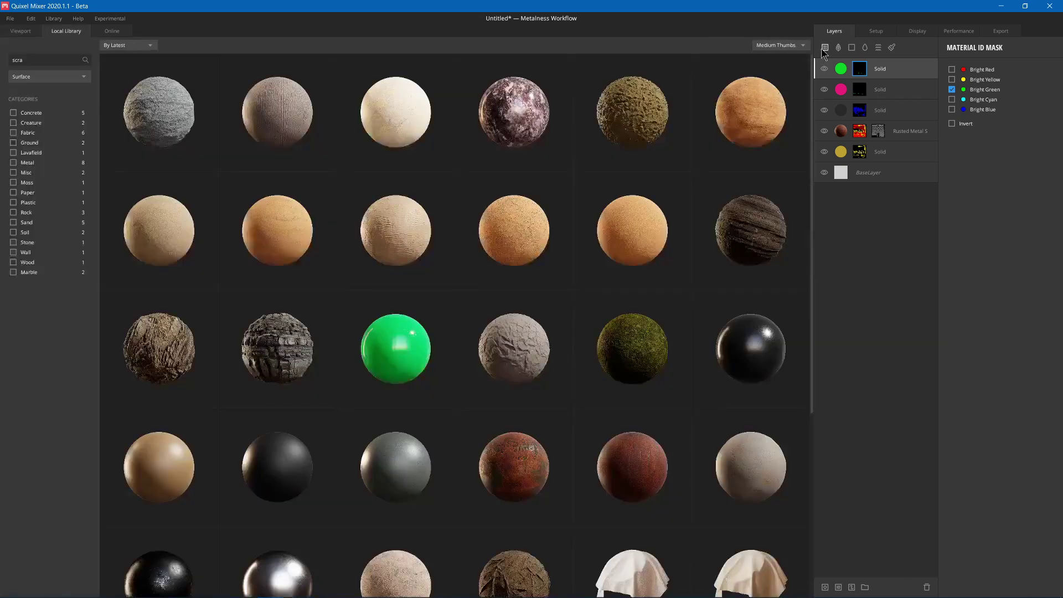
pyautogui.click(59, 78)
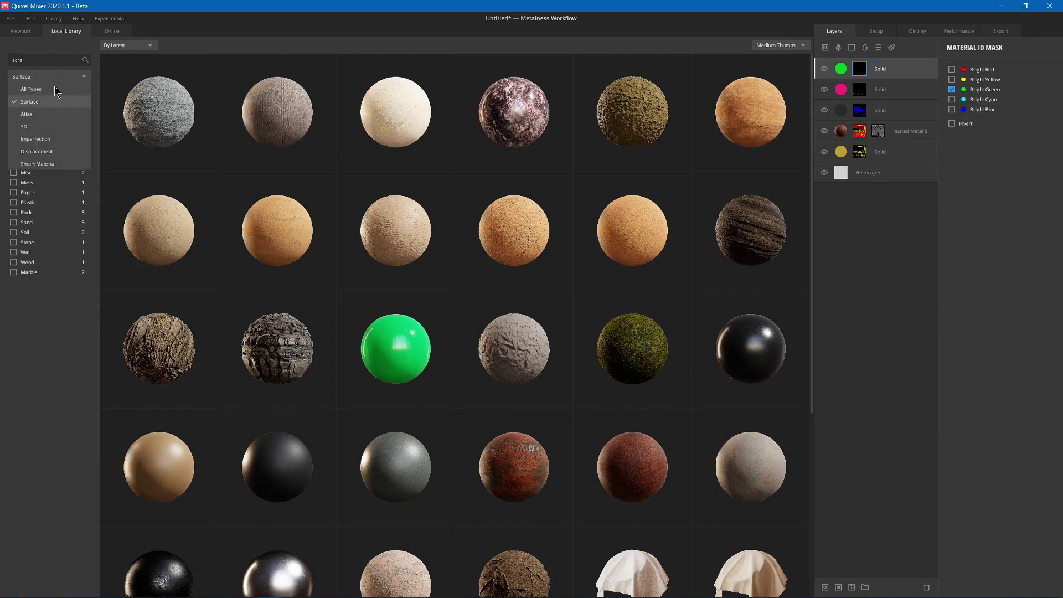
pyautogui.click(51, 140)
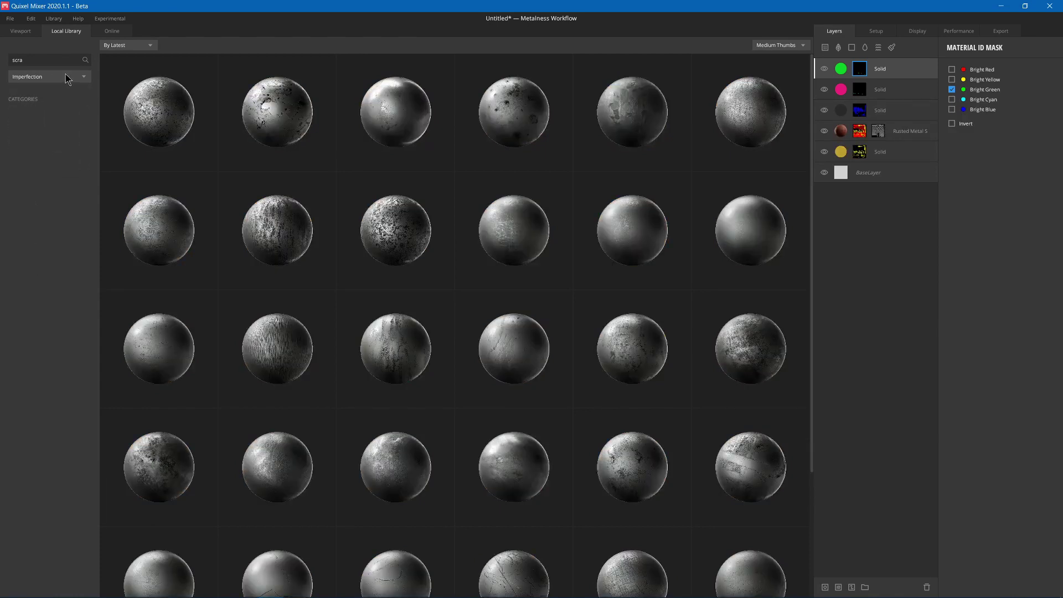
pyautogui.click(34, 64)
pyautogui.write('scratched')
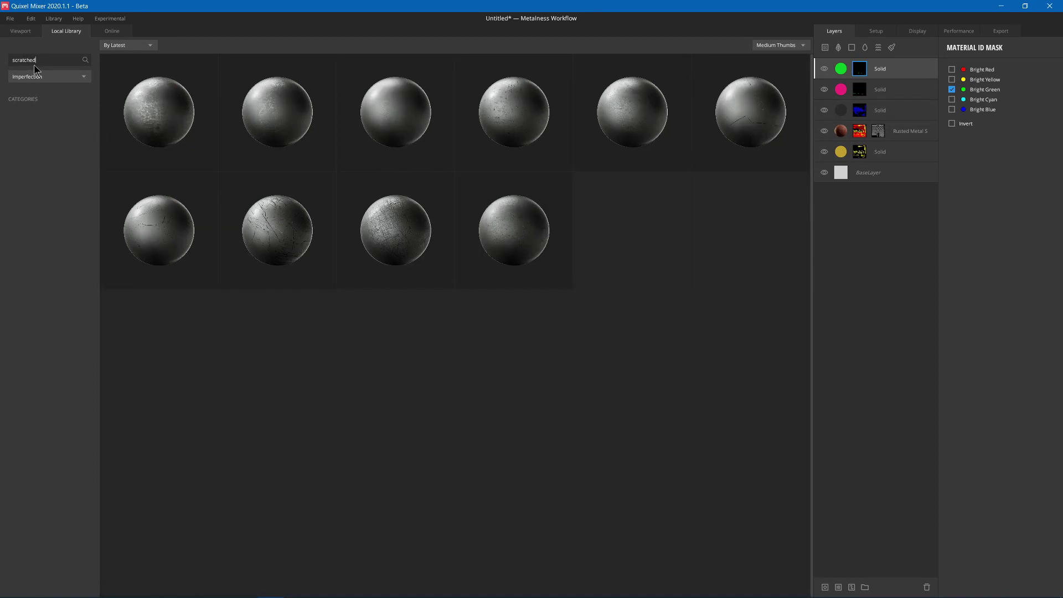
pyautogui.click(314, 222)
pyautogui.scroll(5, 463, 370)
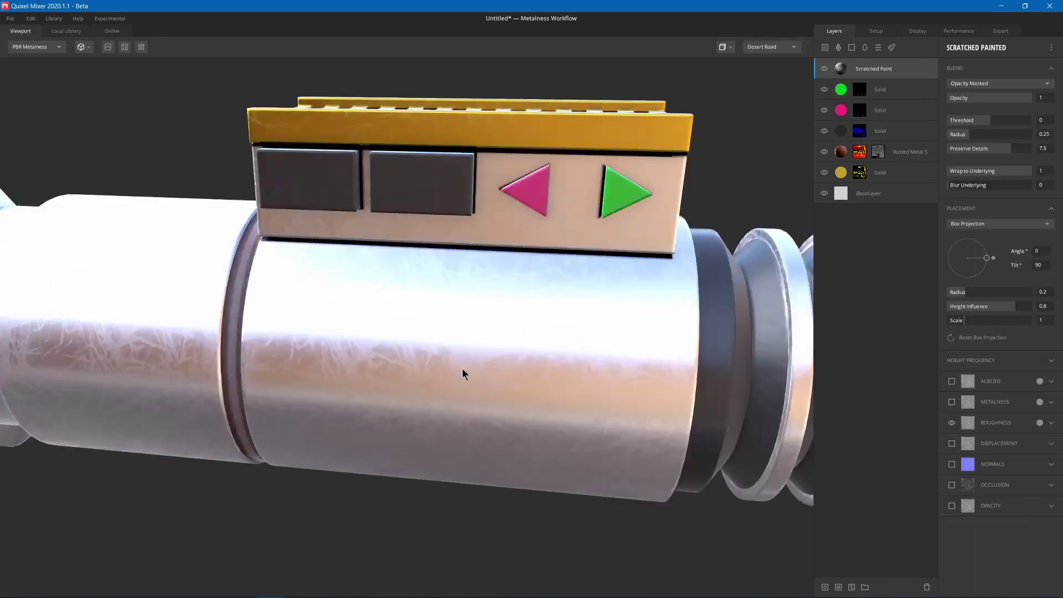
pyautogui.scroll(-3, 463, 370)
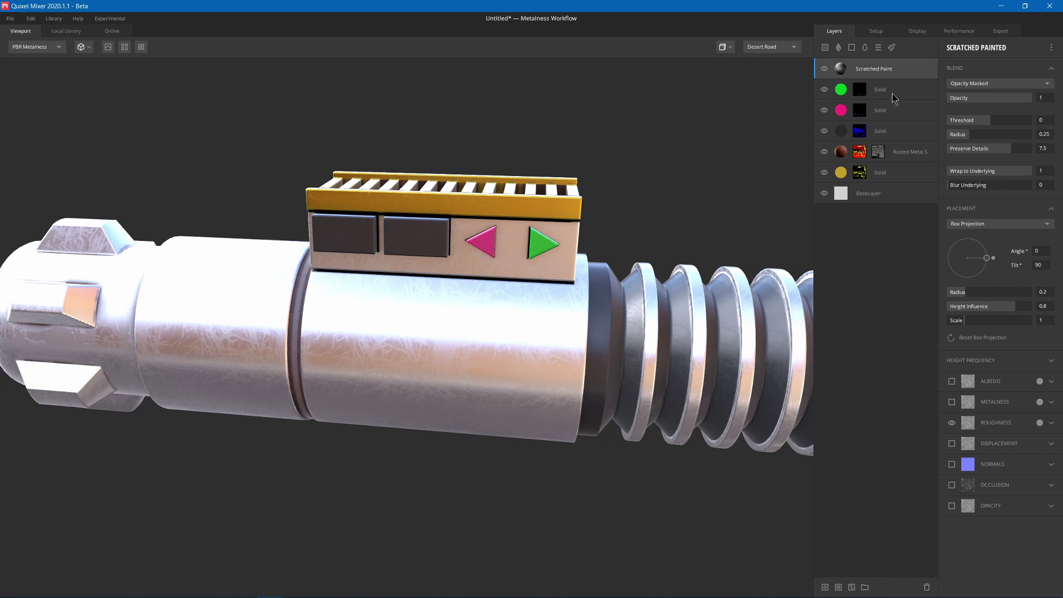
# - Add the Grungy Surface imperfection layer by searching 'grun' among Imperfection assets
pyautogui.click(825, 49)
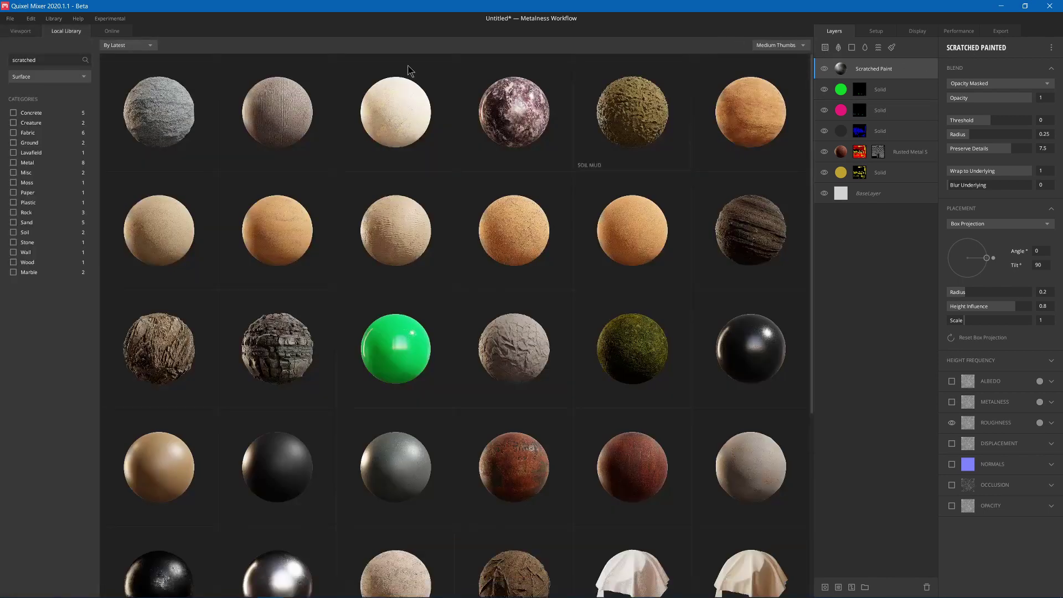
pyautogui.click(43, 77)
pyautogui.click(52, 139)
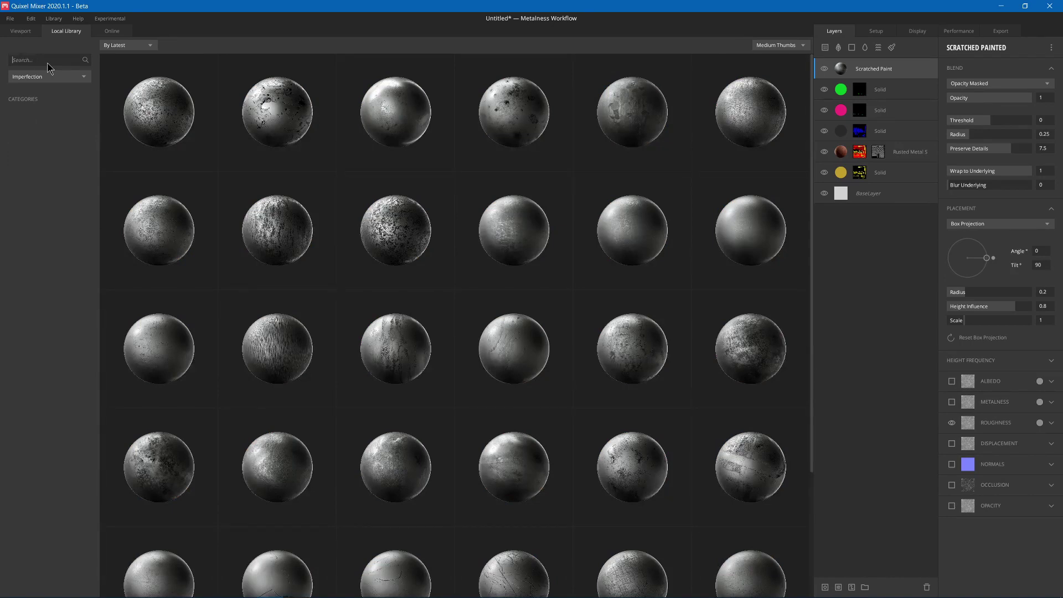
pyautogui.write('grun')
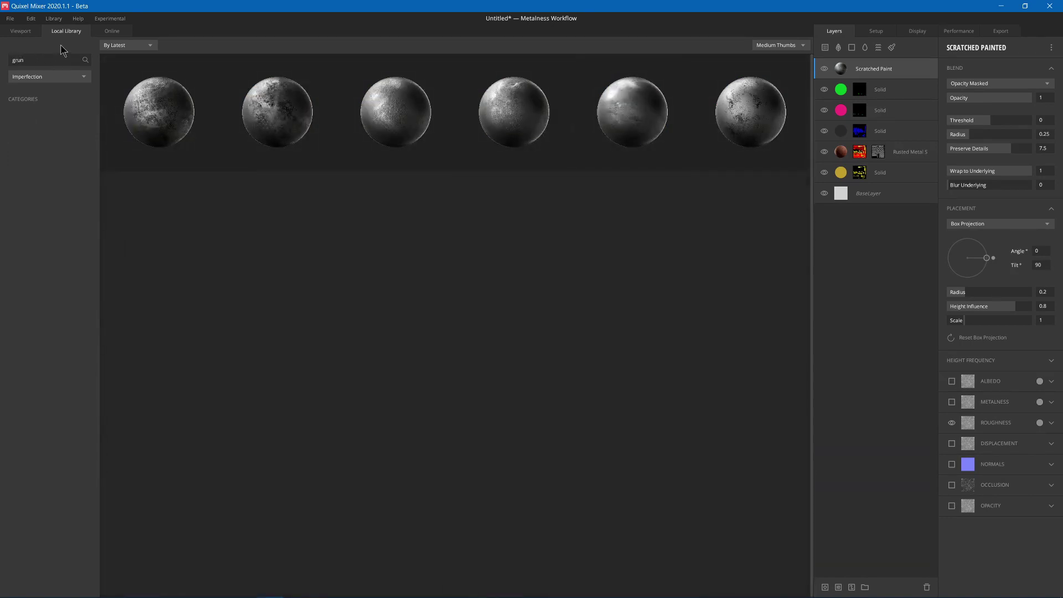
pyautogui.click(744, 125)
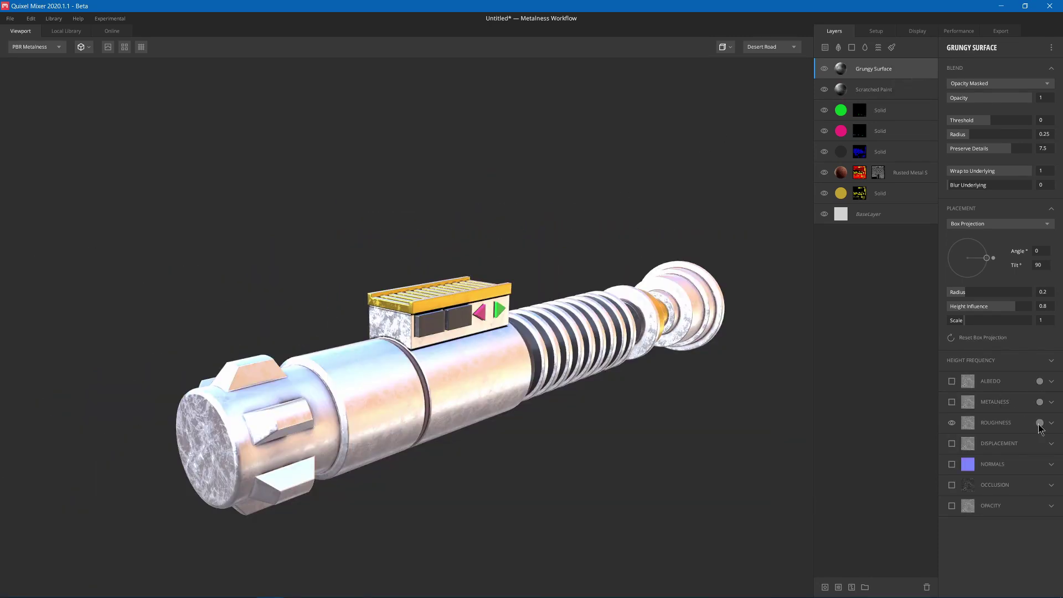
# - Lower roughness opacity to about 0.4 on Grungy Surface and 0.363 on Scratched Paint
pyautogui.click(1040, 424)
pyautogui.moveTo(1003, 471); pyautogui.dragTo(983, 470)
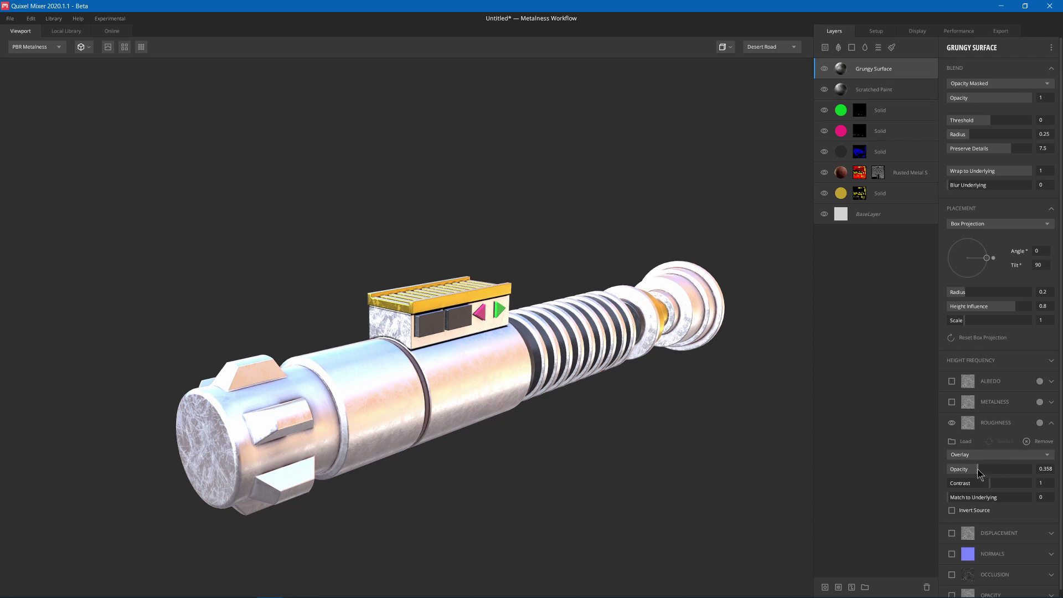
pyautogui.click(875, 95)
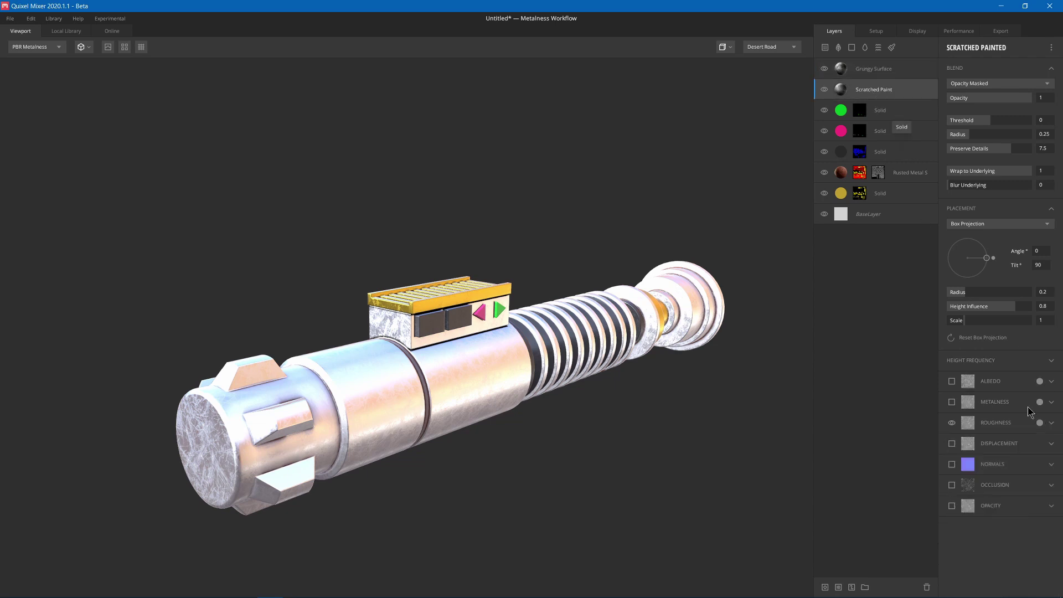
pyautogui.click(1052, 422)
pyautogui.moveTo(992, 471)
pyautogui.mouseDown()
pyautogui.moveTo(963, 470)
pyautogui.moveTo(979, 471)
pyautogui.mouseUp()
pyautogui.scroll(-2, 477, 353)
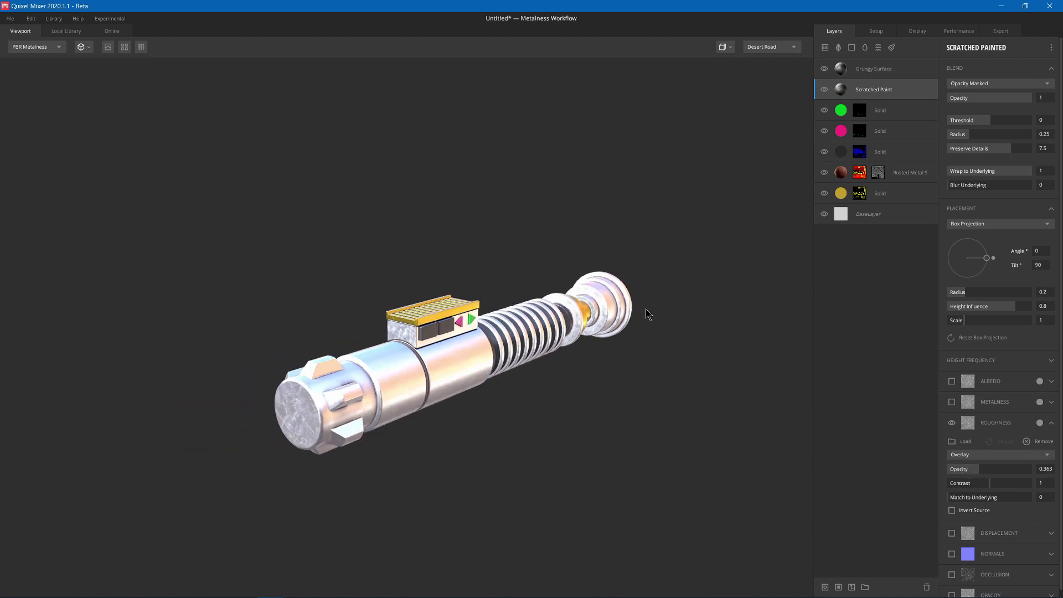
pyautogui.moveTo(646, 308); pyautogui.dragTo(490, 304)
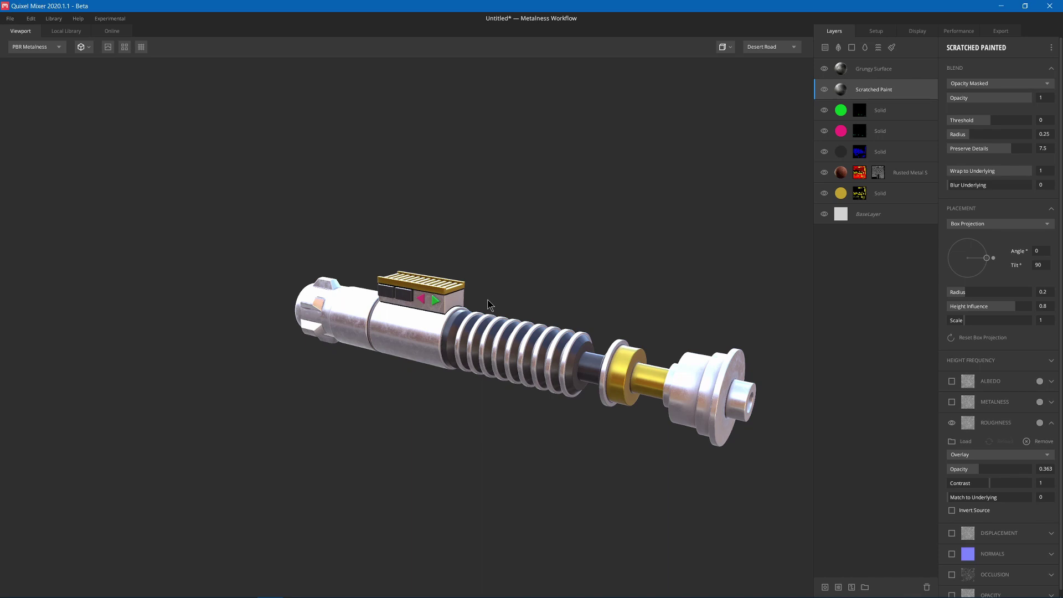
# - Filter the local library to Smart Materials and apply Steel - Oxidized to the hilt
pyautogui.click(825, 47)
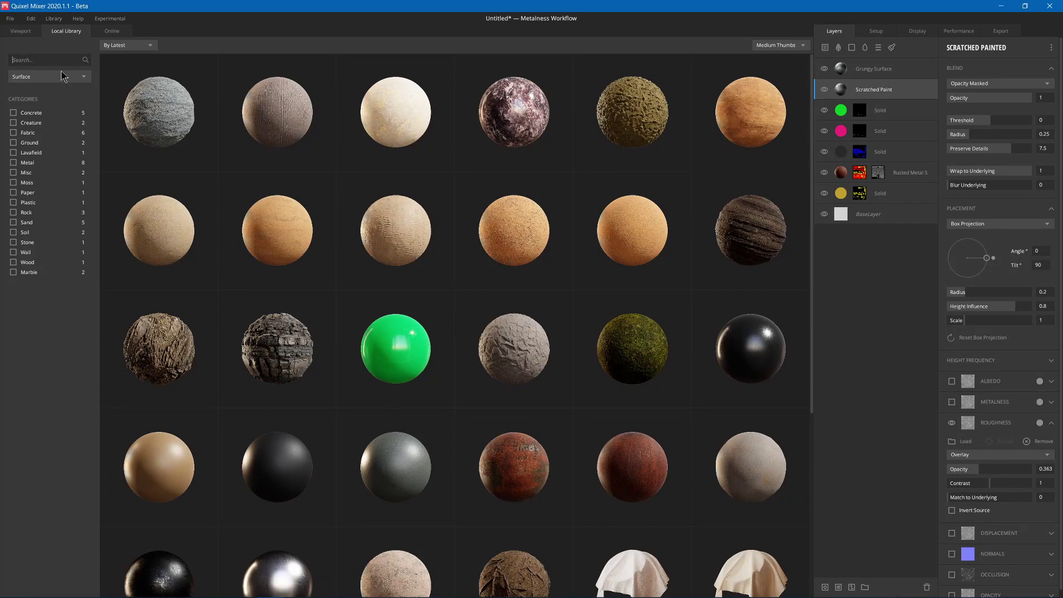
pyautogui.click(47, 77)
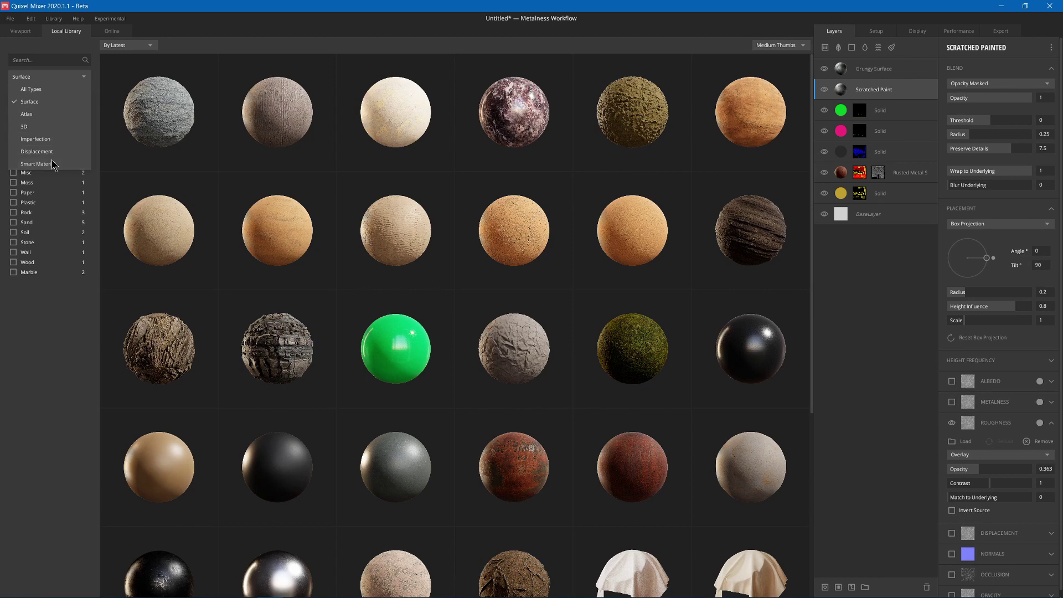
pyautogui.click(53, 164)
pyautogui.scroll(-6, 654, 232)
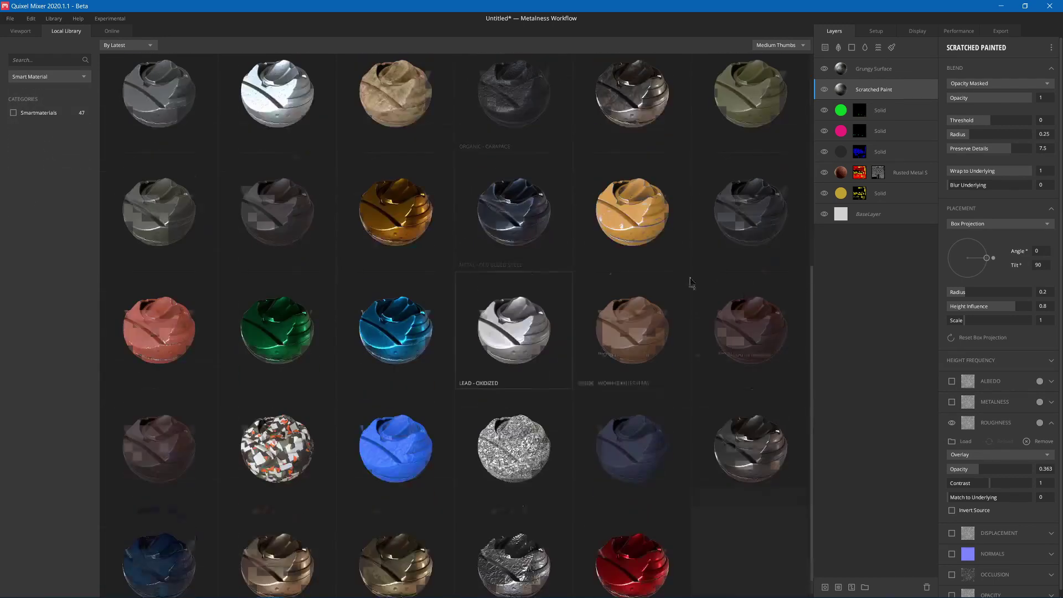
pyautogui.scroll(5, 491, 372)
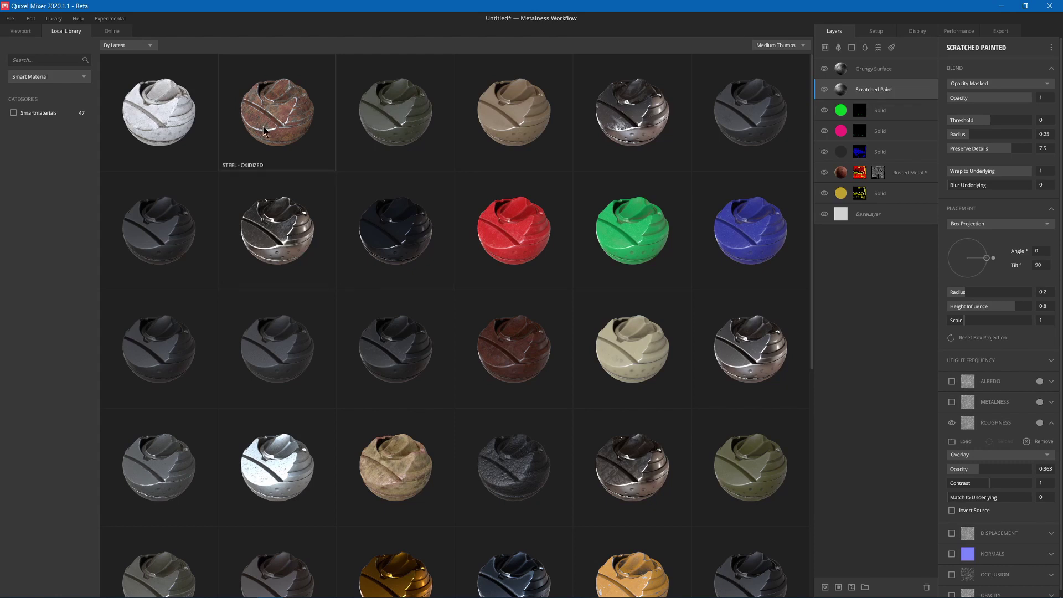
pyautogui.click(297, 113)
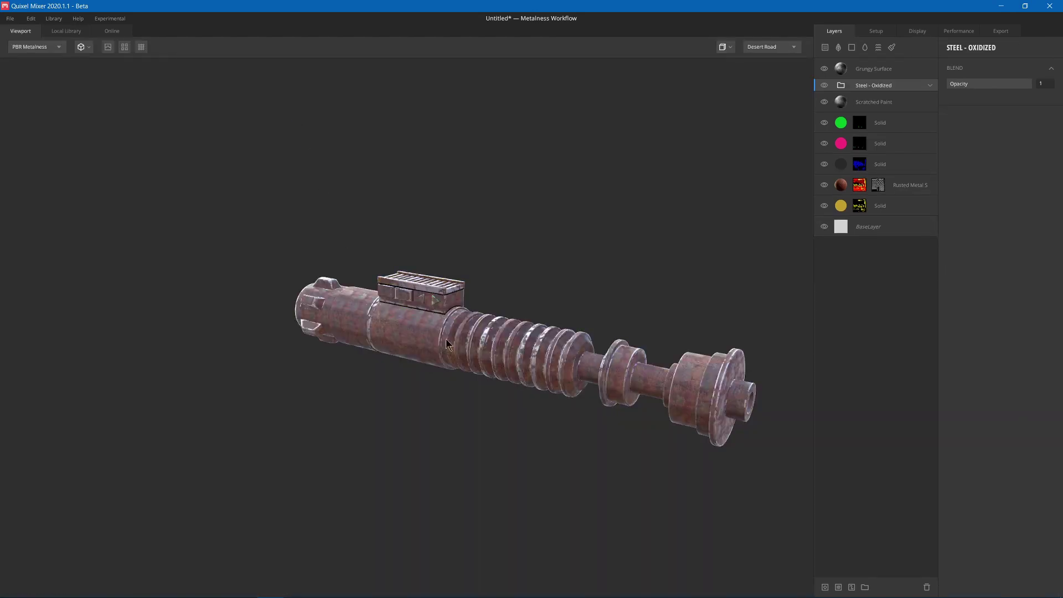
pyautogui.scroll(5, 448, 343)
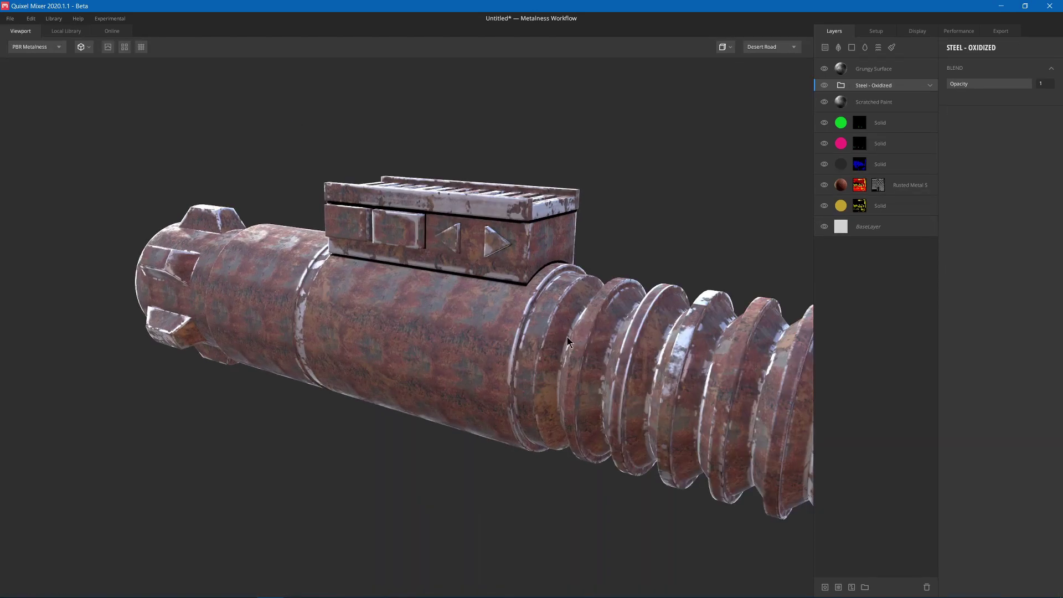
pyautogui.scroll(6, 568, 341)
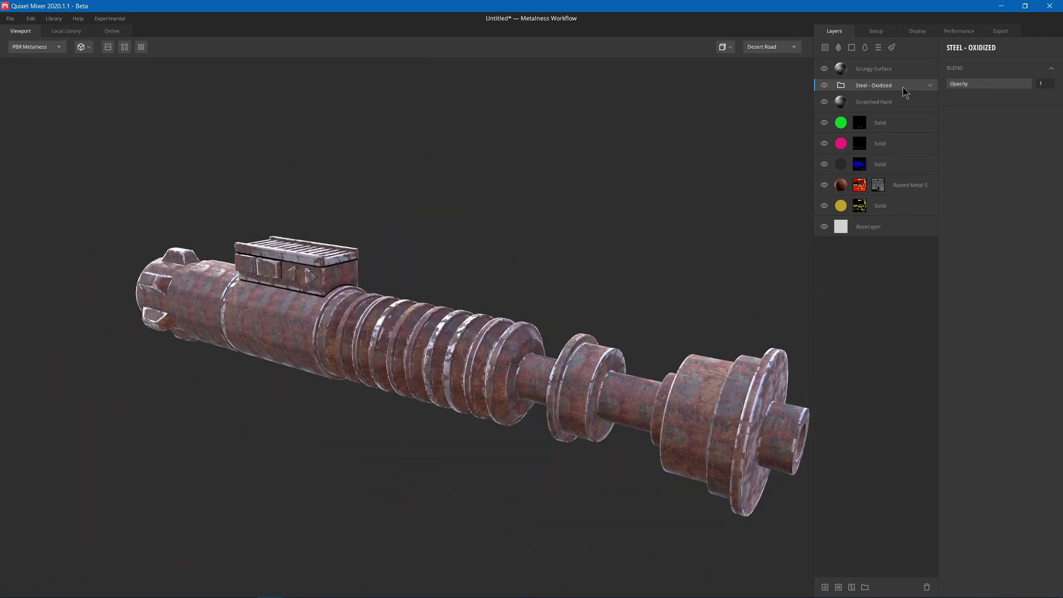
# - Delete the Steel - Oxidized group, then Ctrl+G the gold Solid, Rusted Metal, Scratched Paint and Grungy Surface layers
pyautogui.click(930, 85)
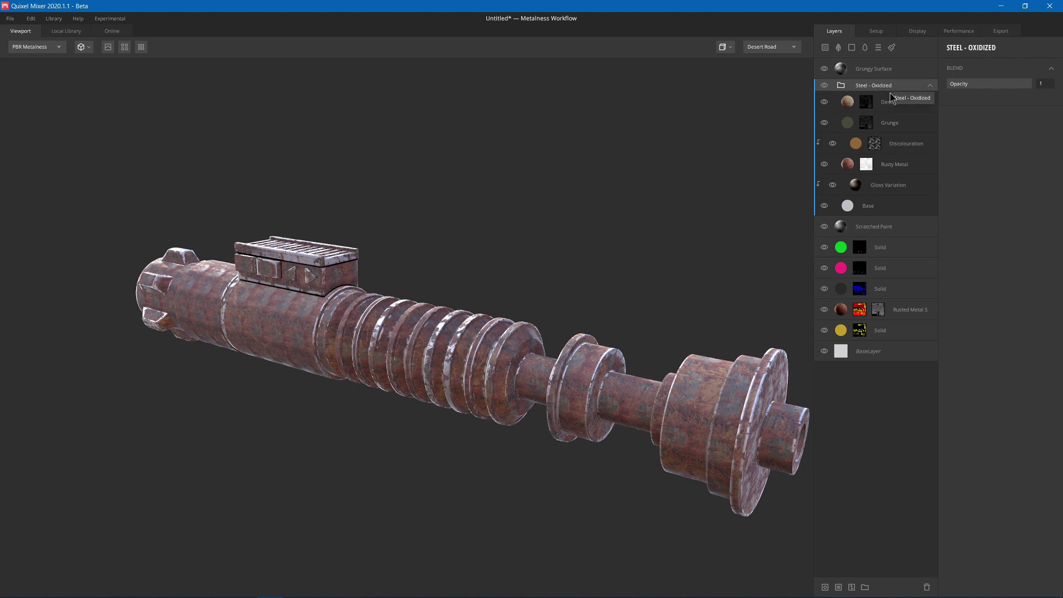
pyautogui.press('Delete')
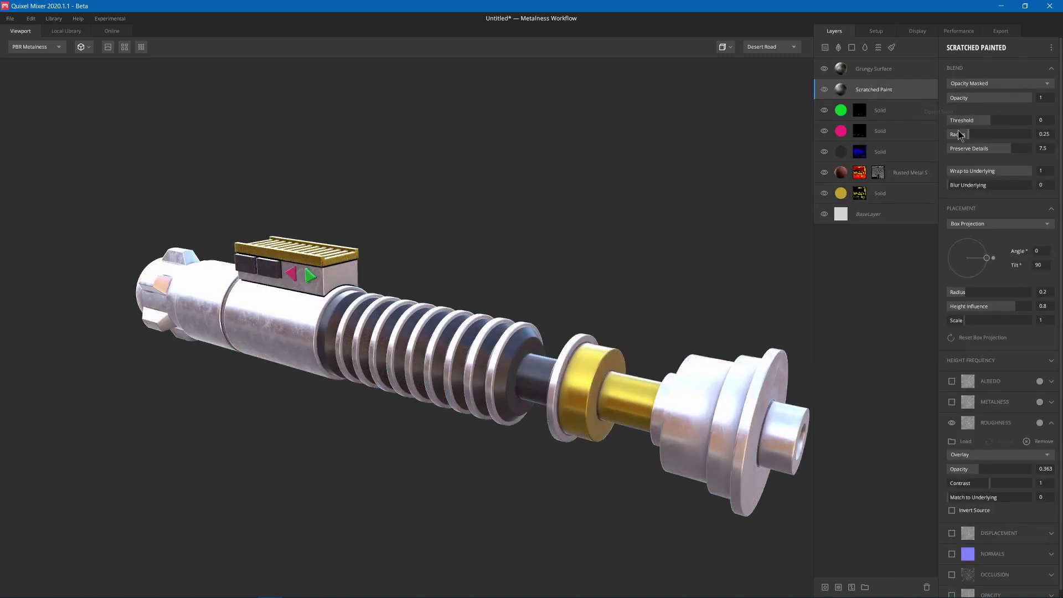
pyautogui.click(895, 193)
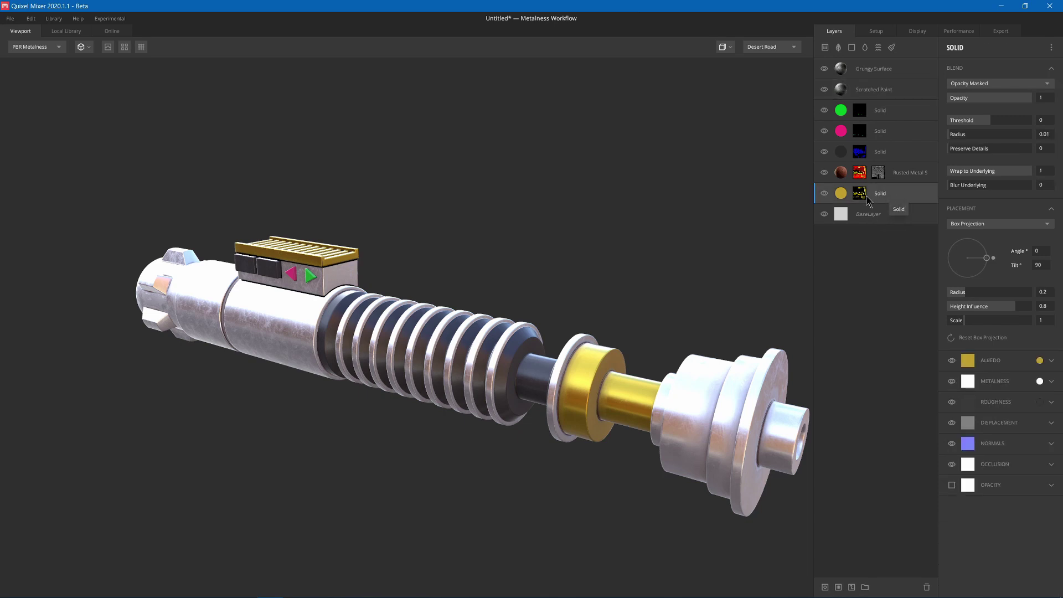
pyautogui.keyDown('ctrl'); pyautogui.click(907, 180); pyautogui.keyUp('ctrl')
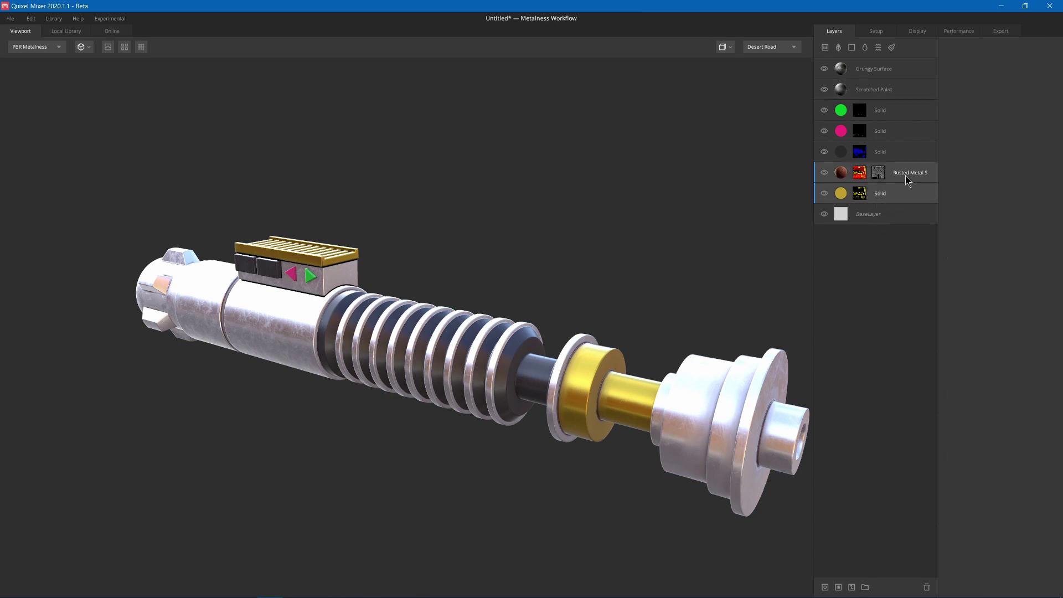
pyautogui.keyDown('ctrl'); pyautogui.click(889, 91); pyautogui.keyUp('ctrl')
pyautogui.keyDown('ctrl'); pyautogui.click(891, 76); pyautogui.keyUp('ctrl')
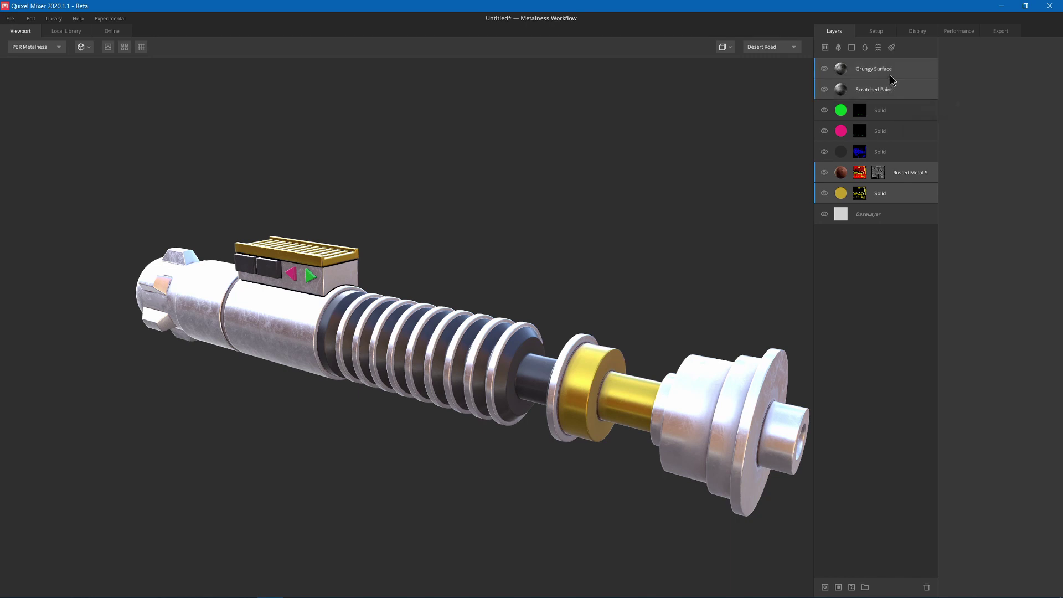
pyautogui.hotkey('ctrl', 'g')
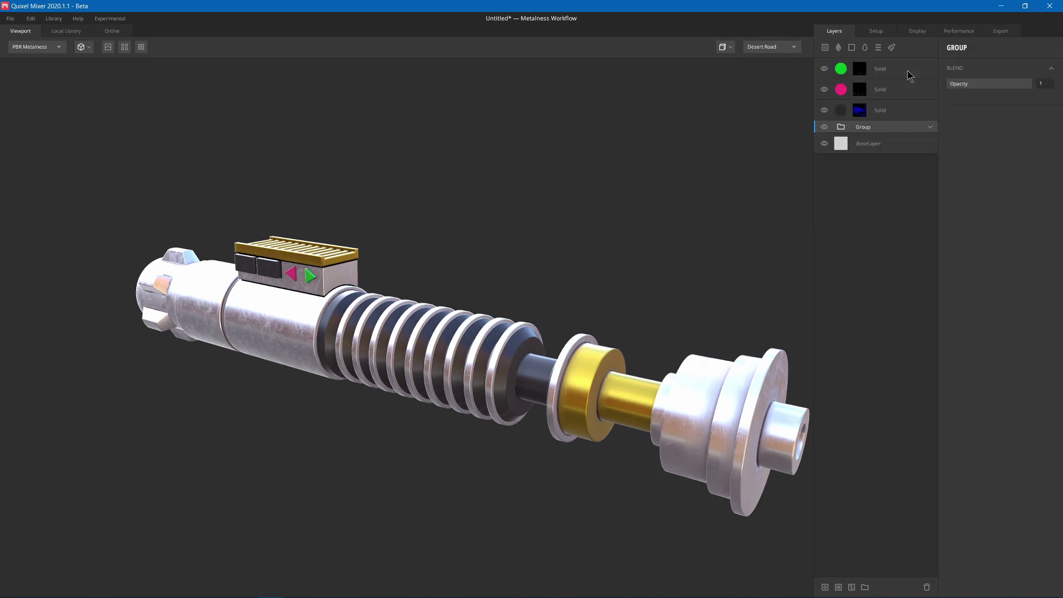
pyautogui.click(930, 127)
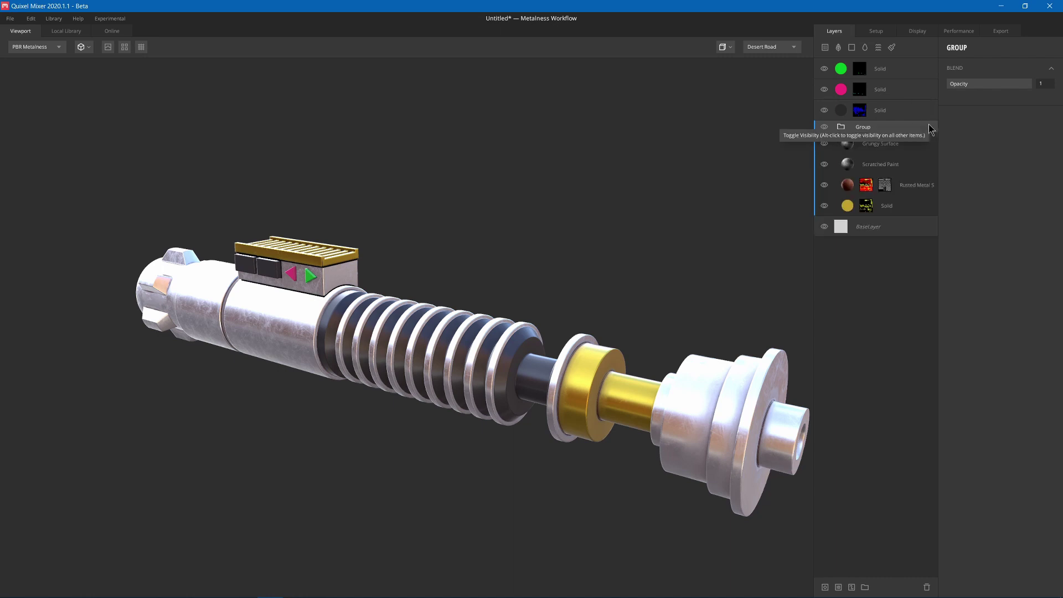
# - Start exporting the new Group as a smart material
pyautogui.click(930, 127)
pyautogui.rightClick(882, 132)
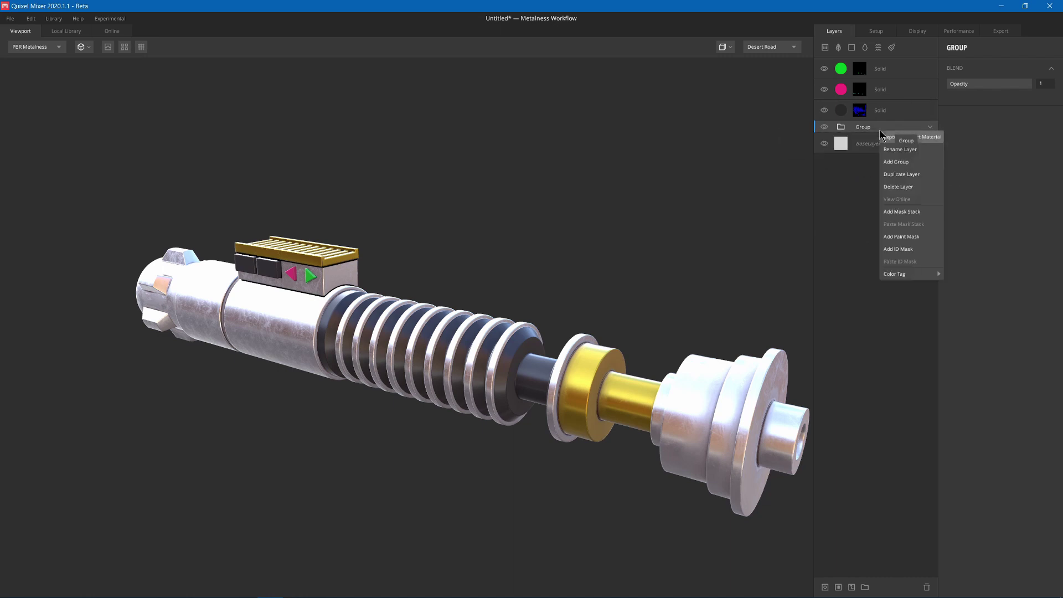
pyautogui.click(912, 137)
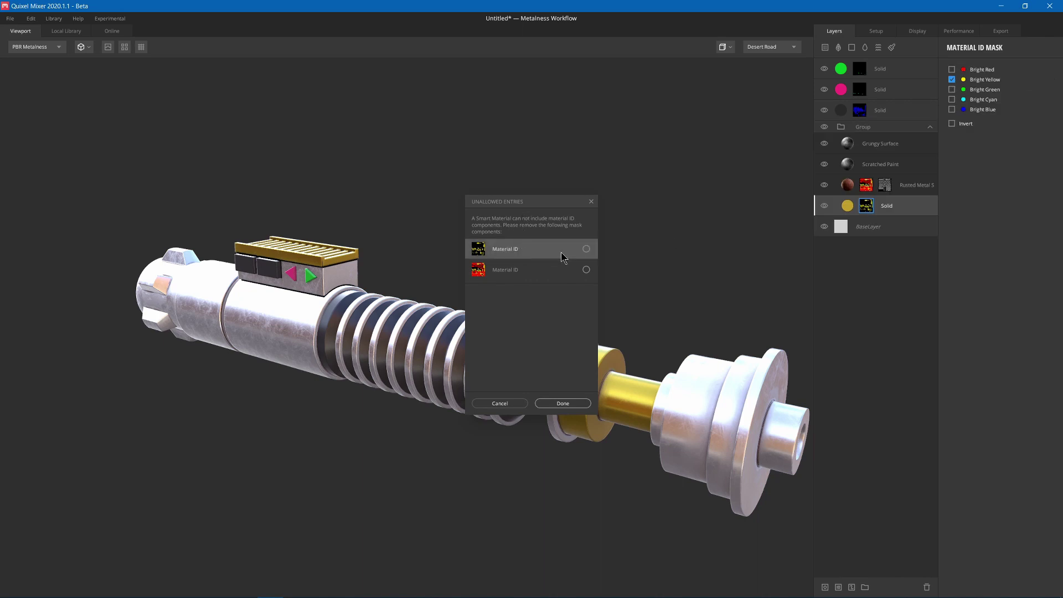
# - Remove the Solid and Rusted Metal material ID masks, confirm with Done, and name the export RustyGold
pyautogui.rightClick(866, 207)
pyautogui.click(913, 230)
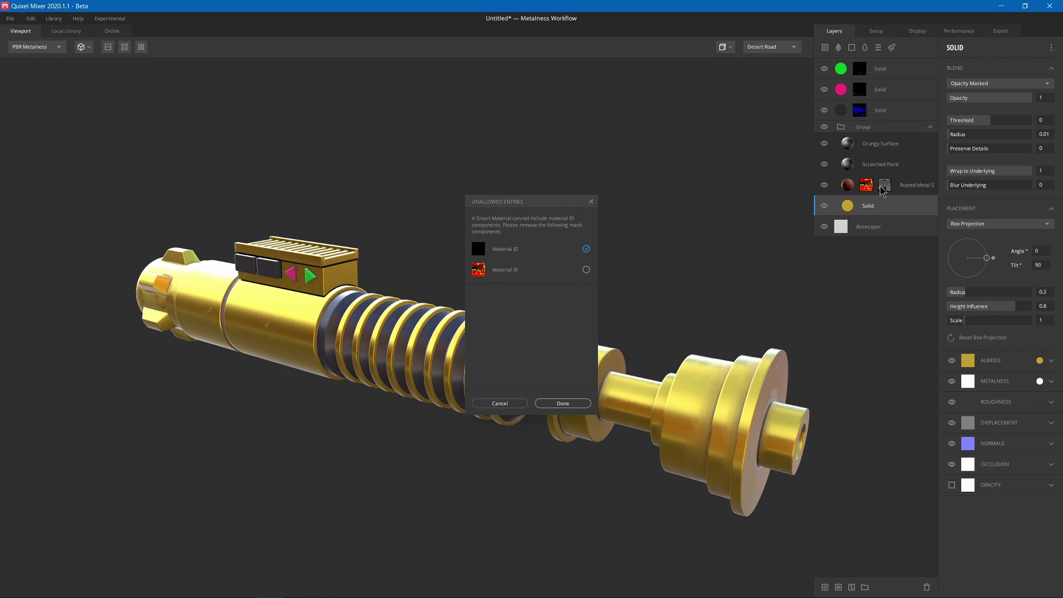
pyautogui.click(867, 187)
pyautogui.rightClick(867, 188)
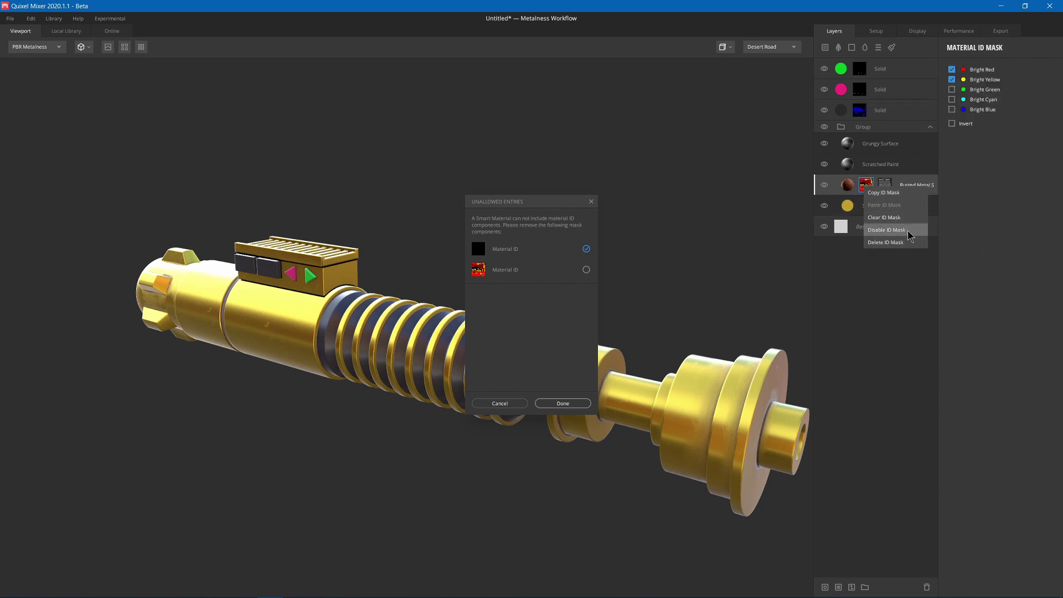
pyautogui.click(903, 242)
pyautogui.click(556, 405)
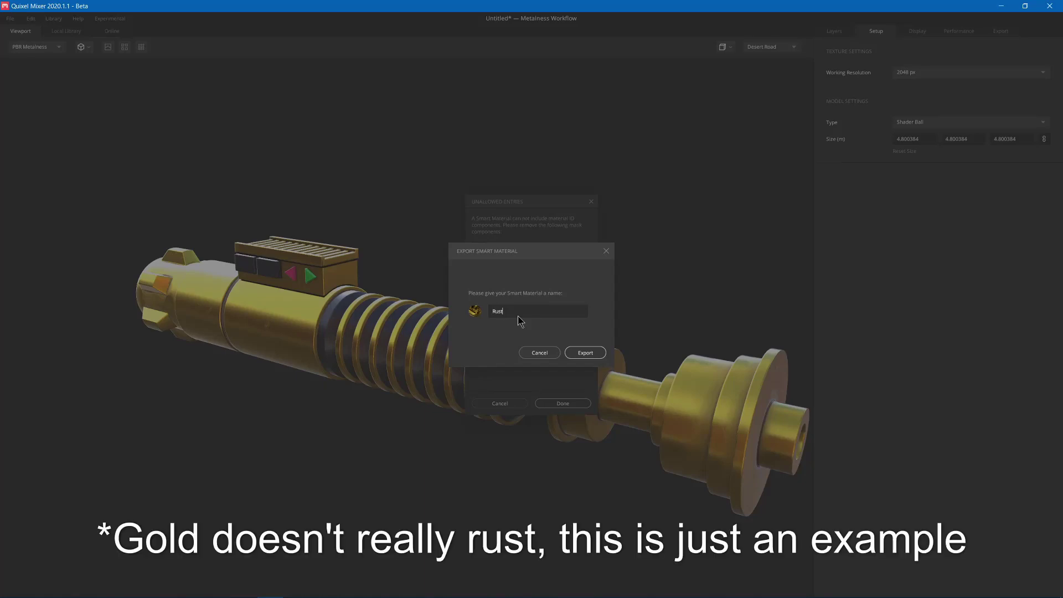
pyautogui.write('RustyGold')
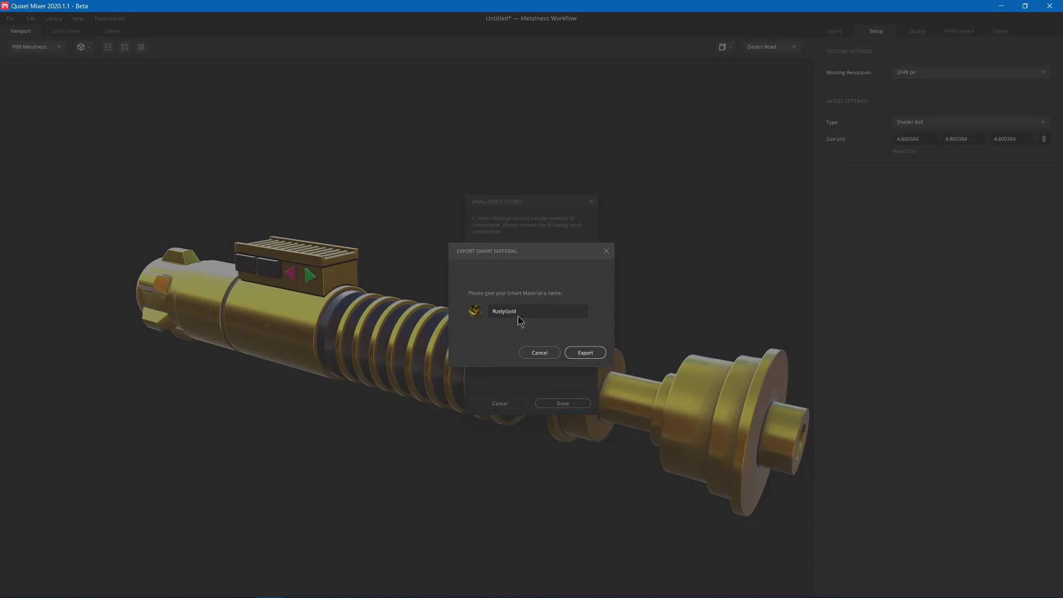
# - Finish the RustyGold export, then apply the RustyGold smart material from the library to the hilt
pyautogui.click(589, 353)
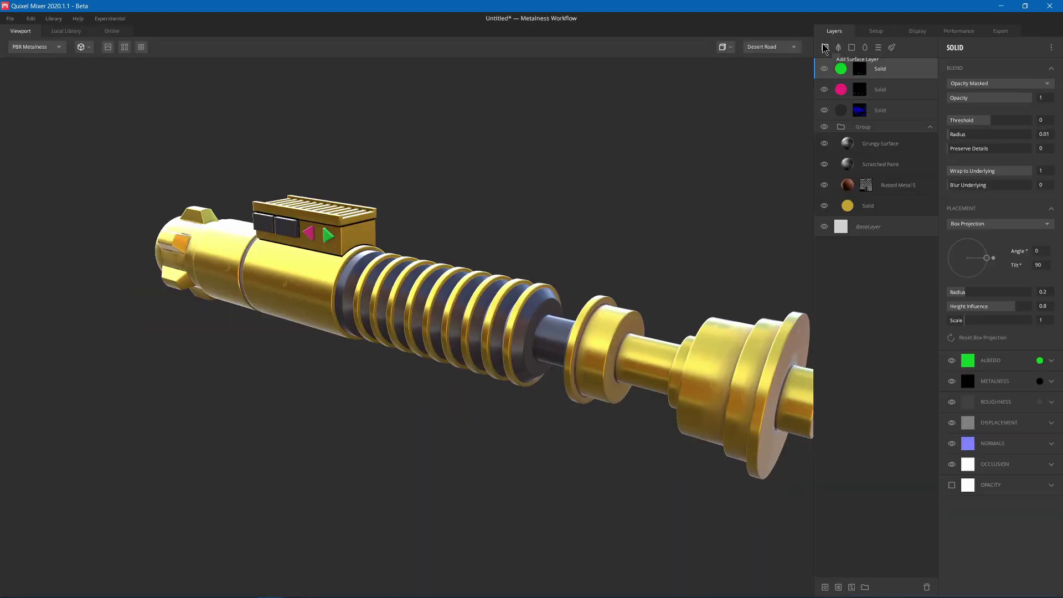
pyautogui.click(825, 48)
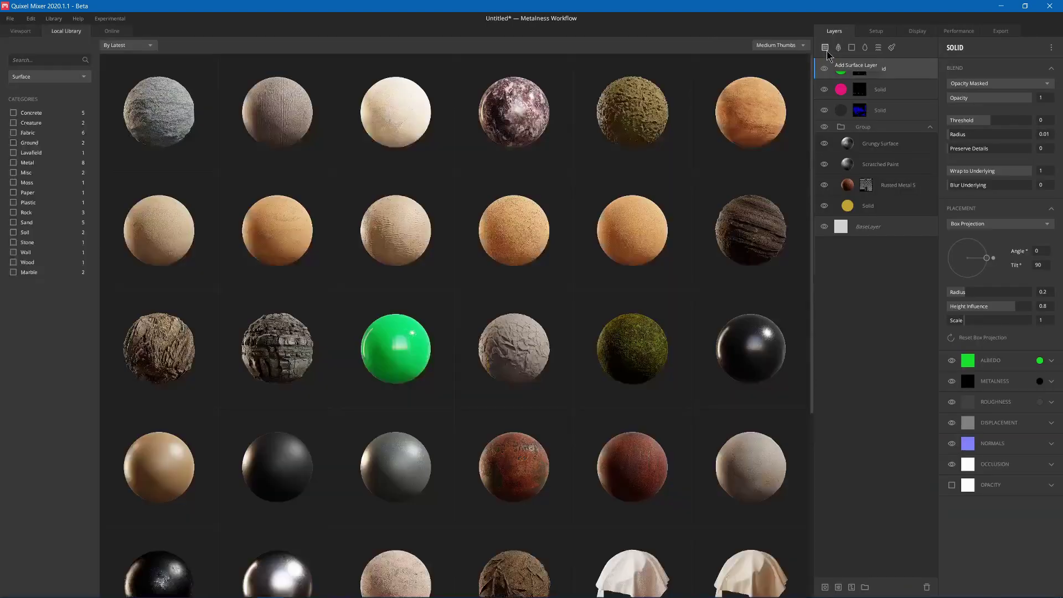
pyautogui.click(39, 78)
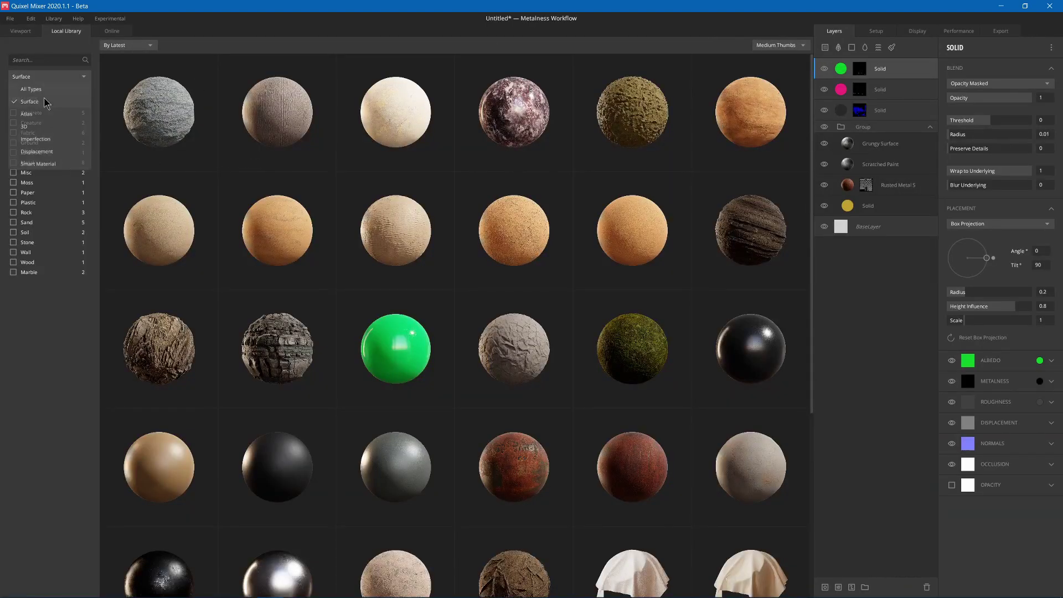
pyautogui.click(66, 165)
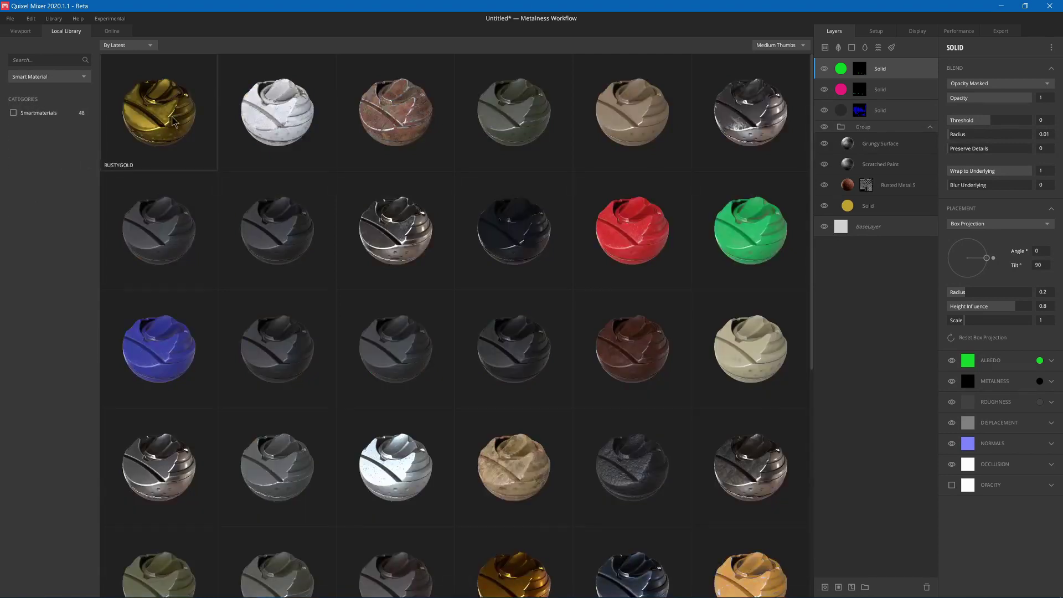
pyautogui.click(169, 111)
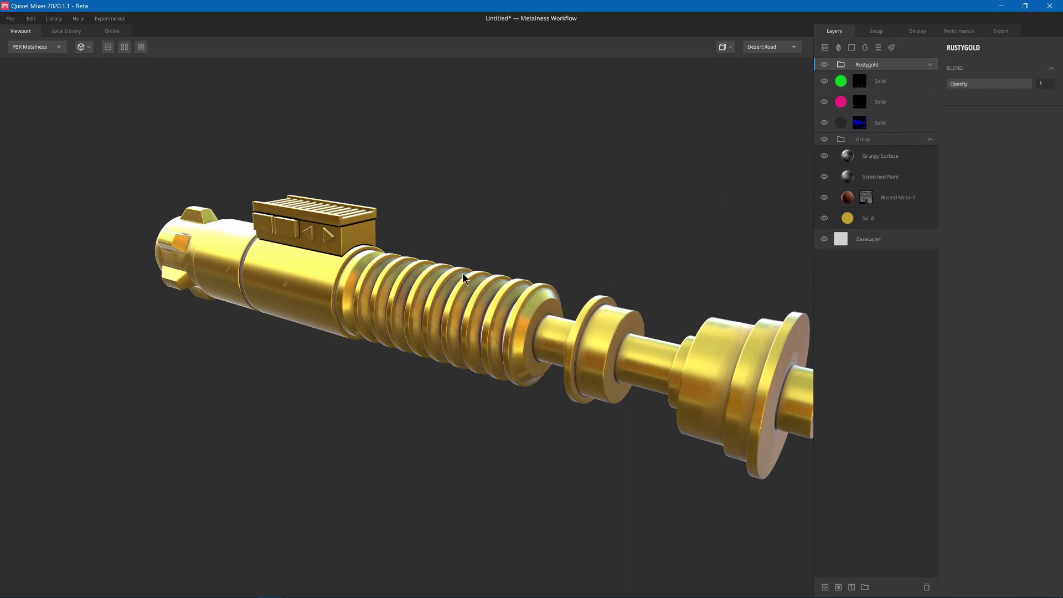
pyautogui.moveTo(463, 273); pyautogui.dragTo(350, 226)
pyautogui.scroll(10, 460, 220)
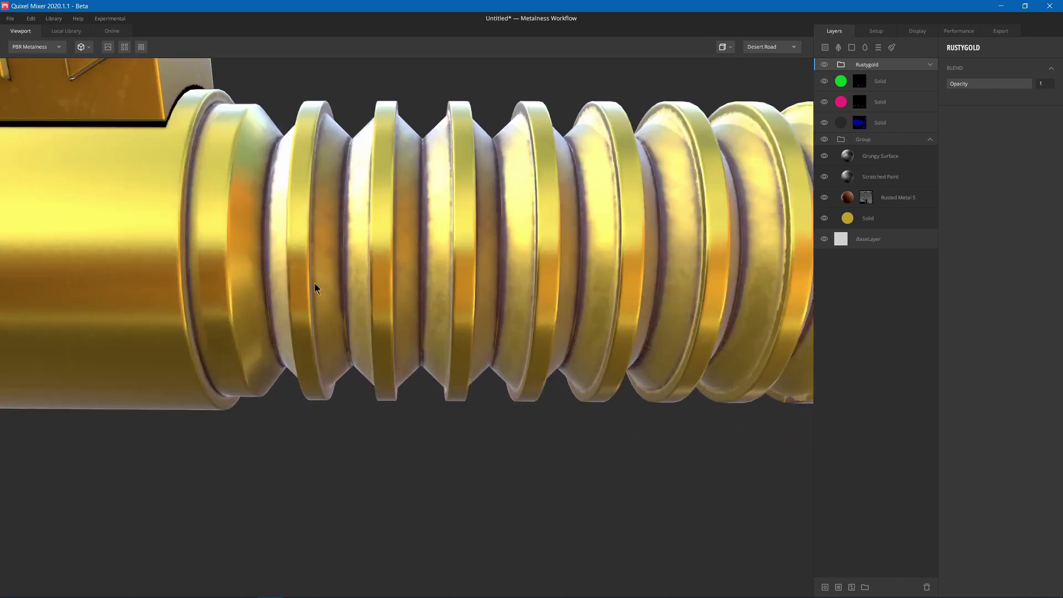
pyautogui.moveTo(314, 283); pyautogui.dragTo(278, 278)
pyautogui.scroll(-8, 608, 307)
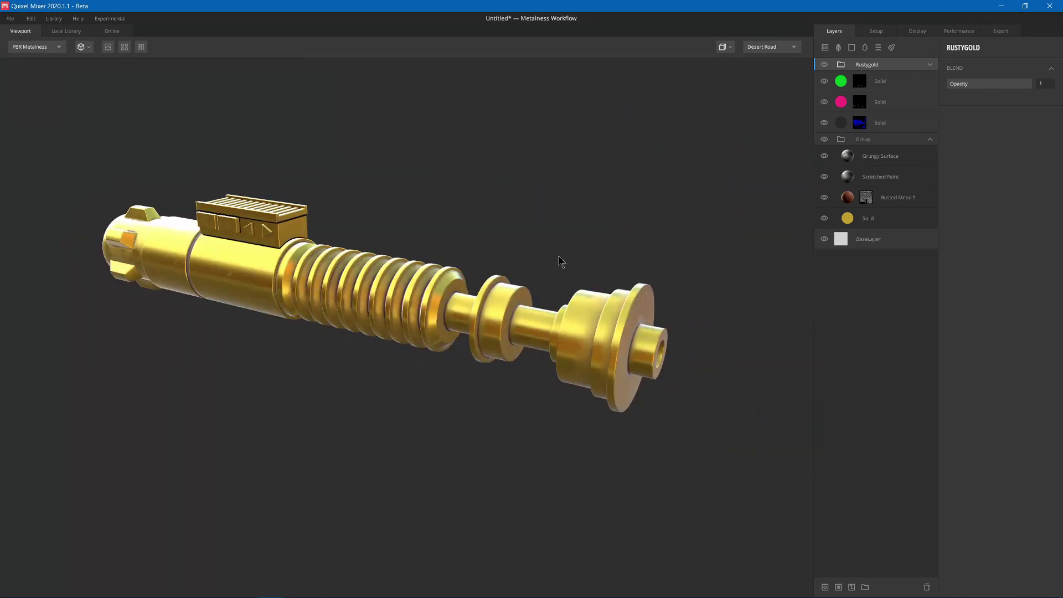